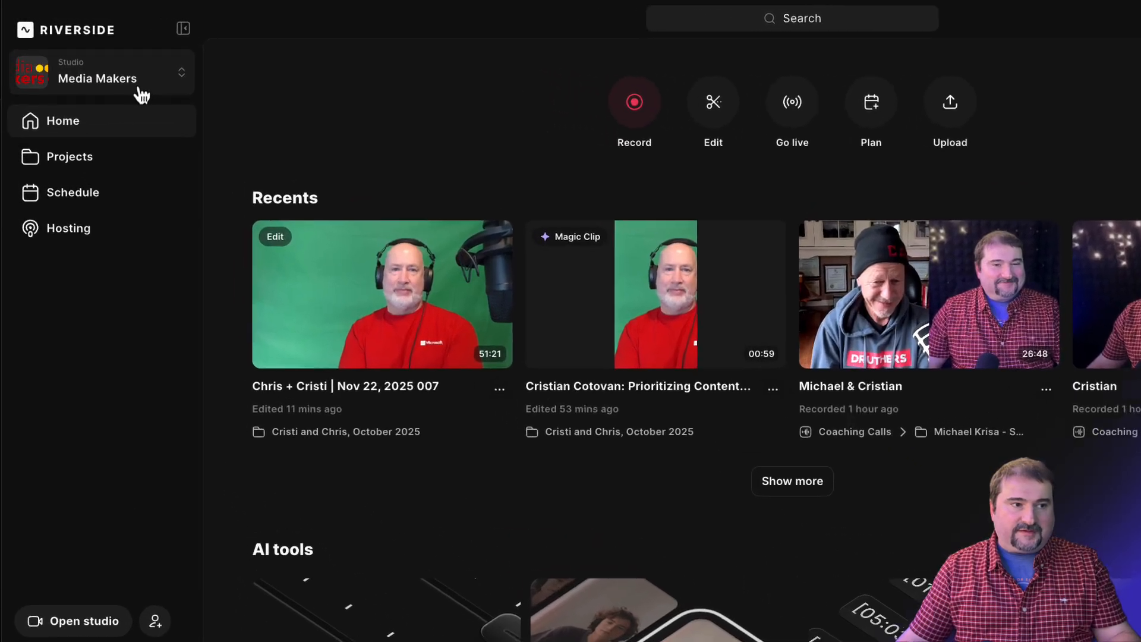
# Look through the list of available studios and switch to the Builder Straight Talk studio
pyautogui.click(116, 74)
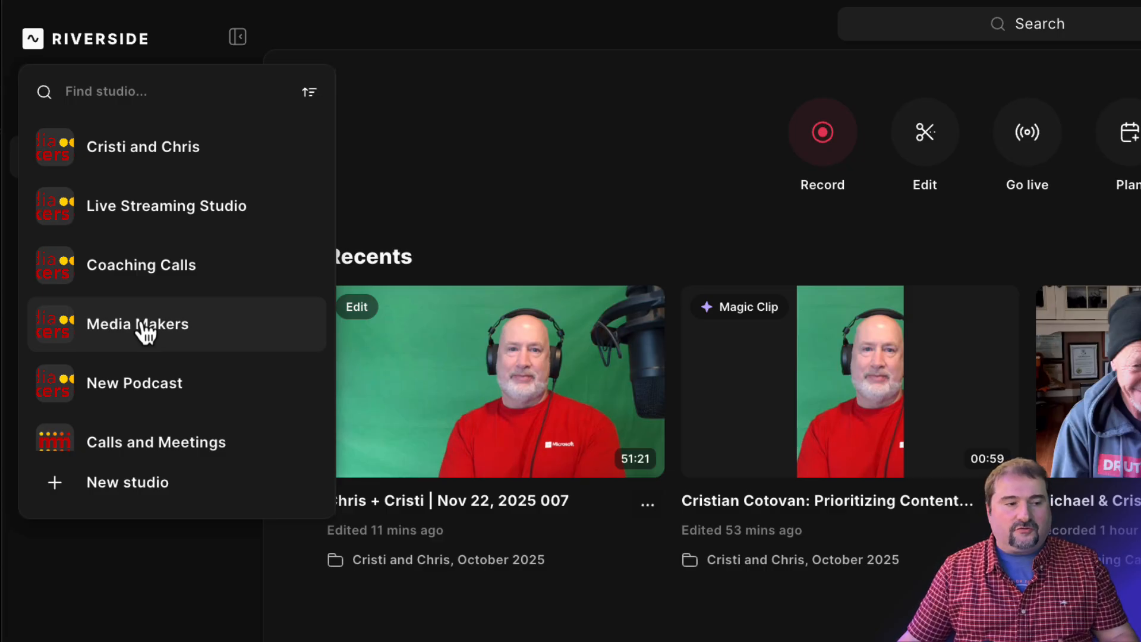
pyautogui.scroll(-1, 145, 332)
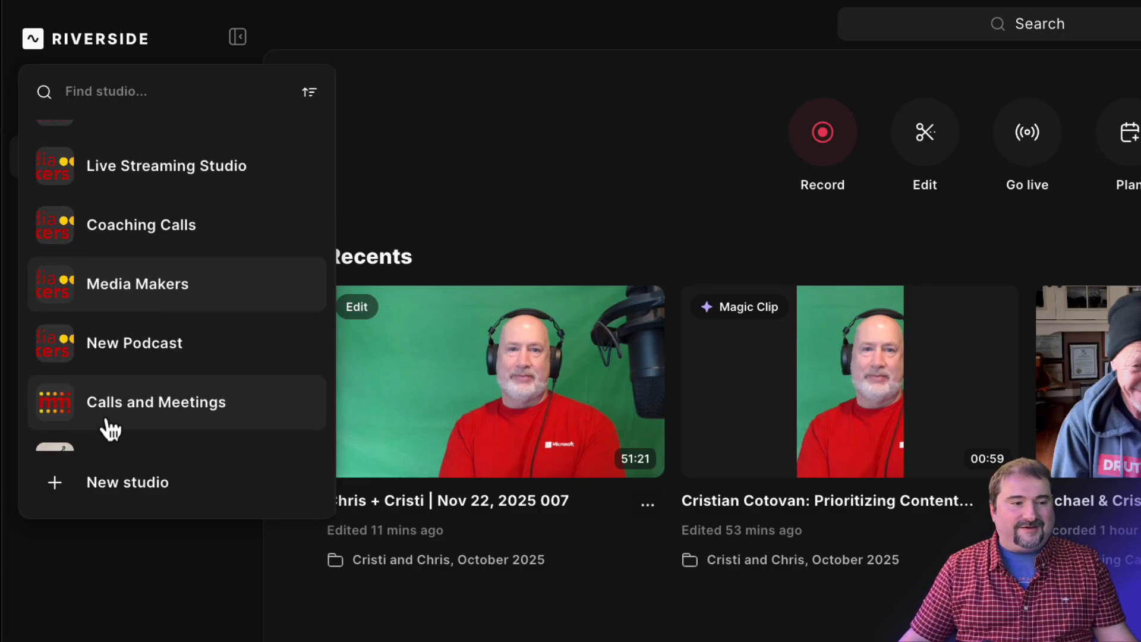
pyautogui.scroll(-5, 110, 425)
pyautogui.scroll(-1, 170, 281)
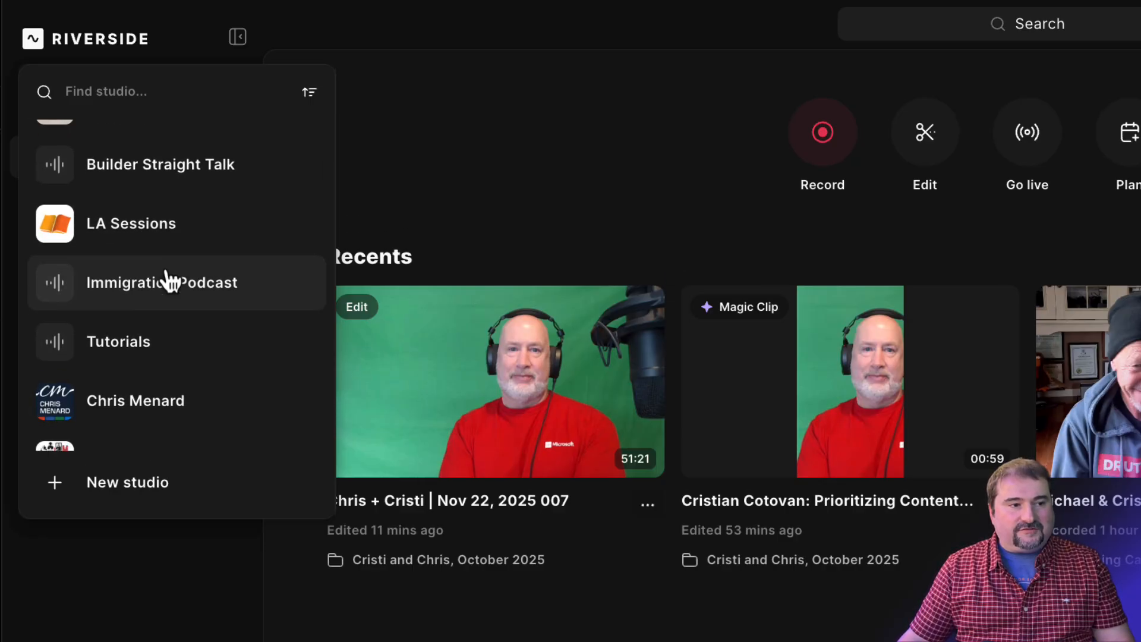
pyautogui.scroll(-3, 169, 280)
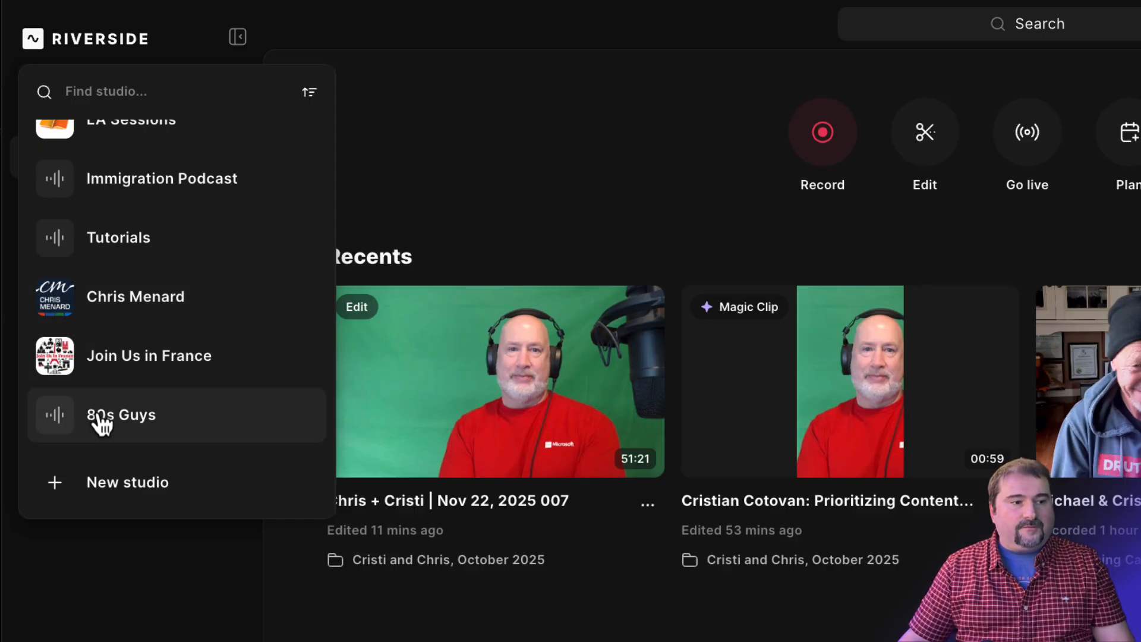
pyautogui.scroll(3, 102, 421)
pyautogui.scroll(5, 101, 420)
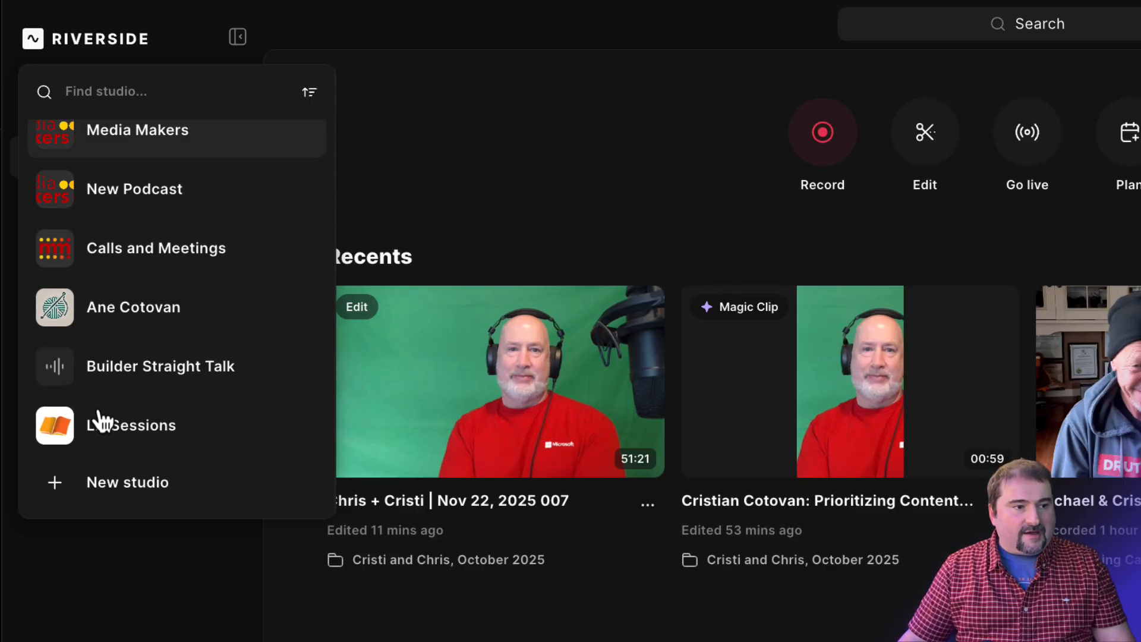
pyautogui.click(129, 371)
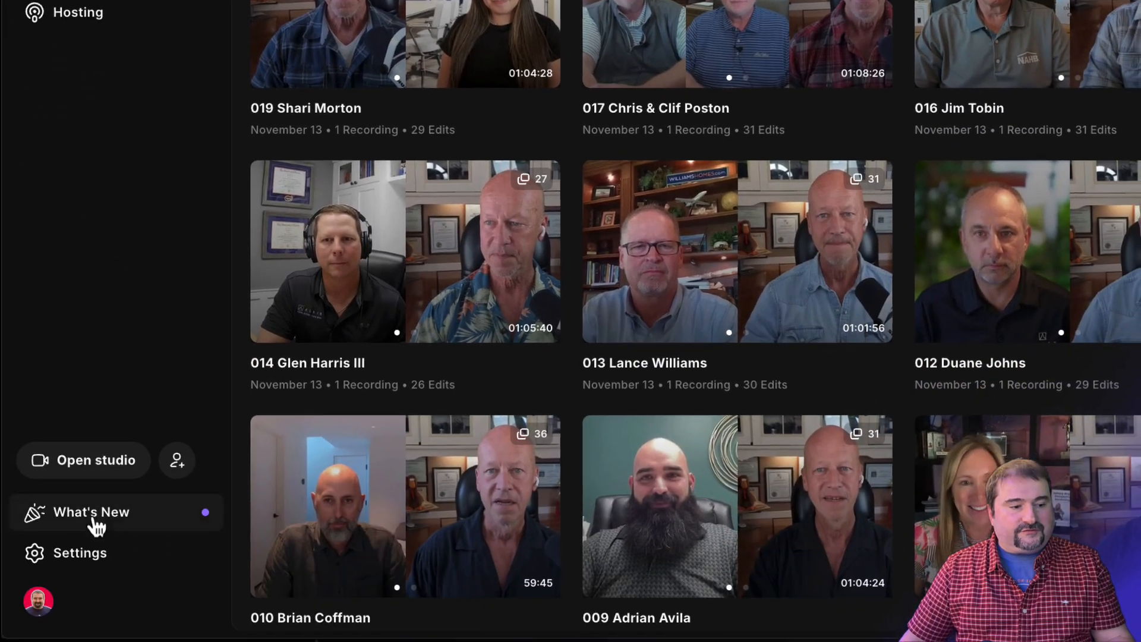
# Open the Design customization for the Builder Straight Talk studio from its studio settings
pyautogui.click(83, 556)
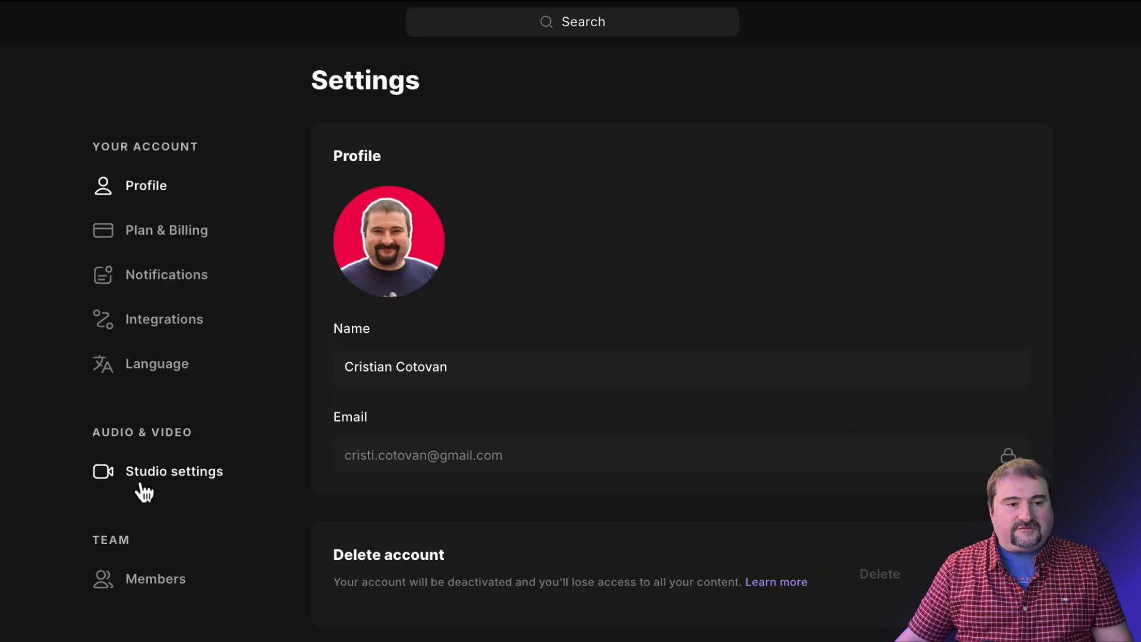
pyautogui.click(143, 488)
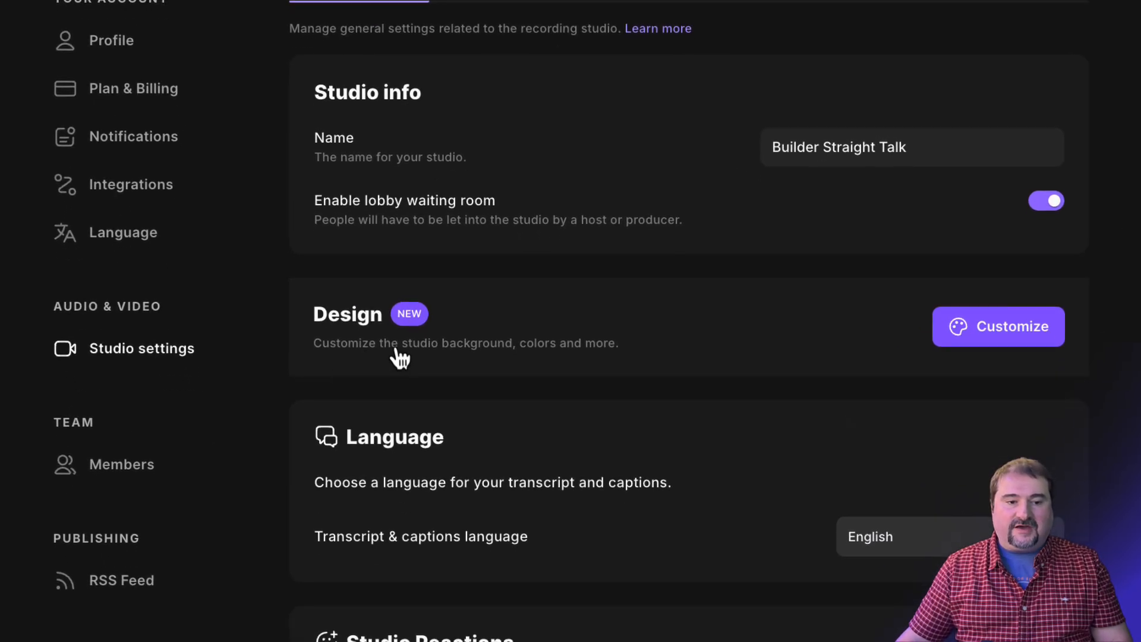
pyautogui.click(977, 335)
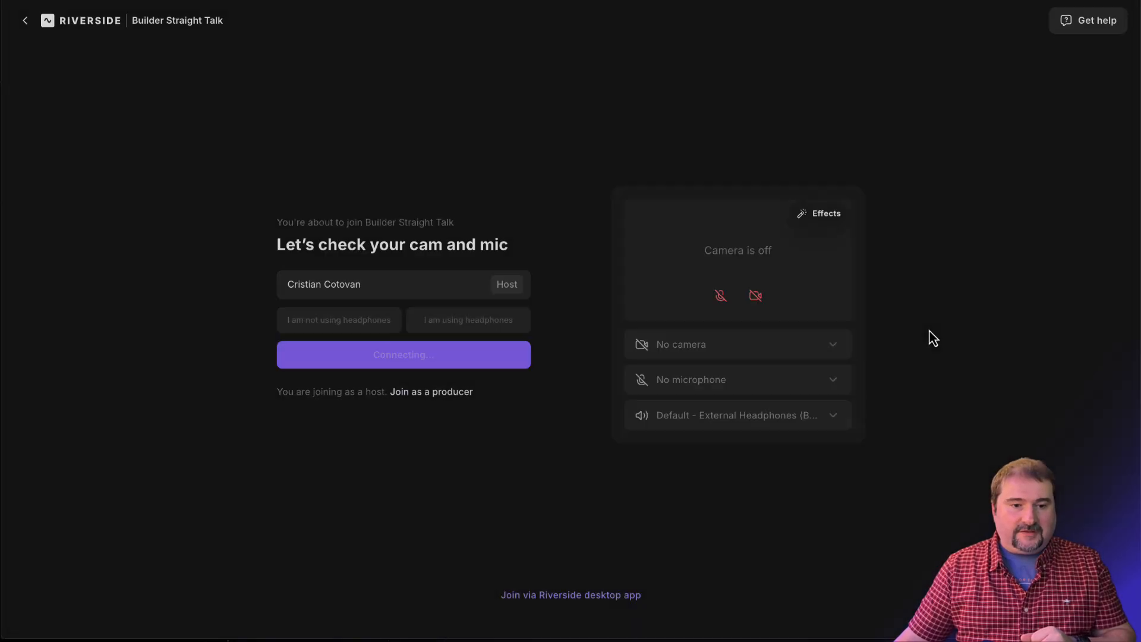
# Join the studio as host, review its Brand settings, and leave the session
pyautogui.click(406, 356)
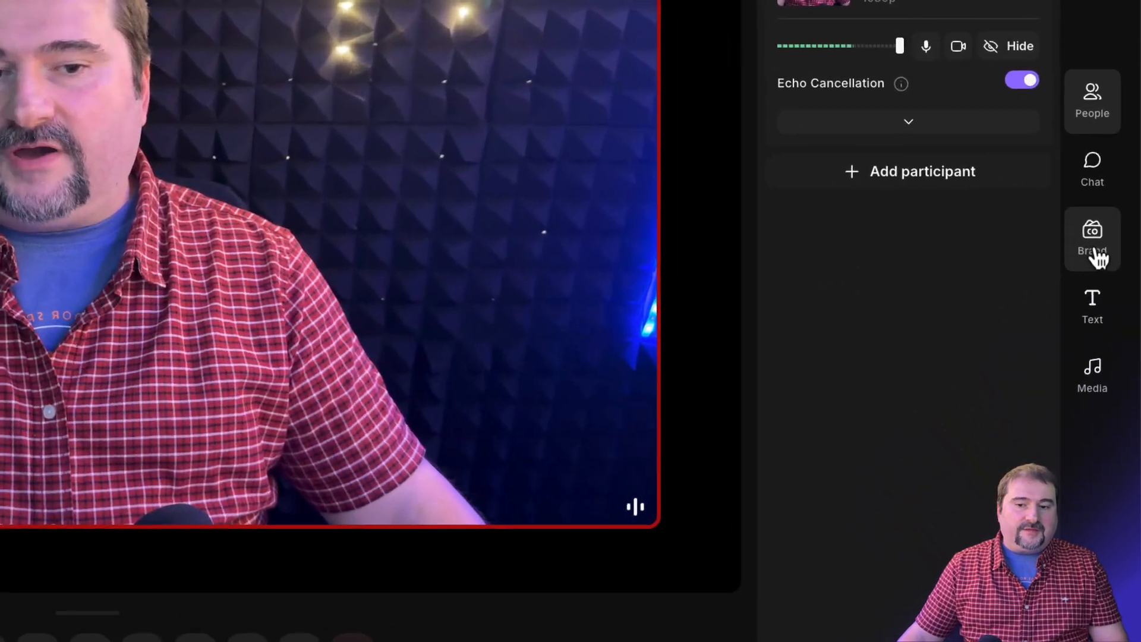
pyautogui.click(1110, 330)
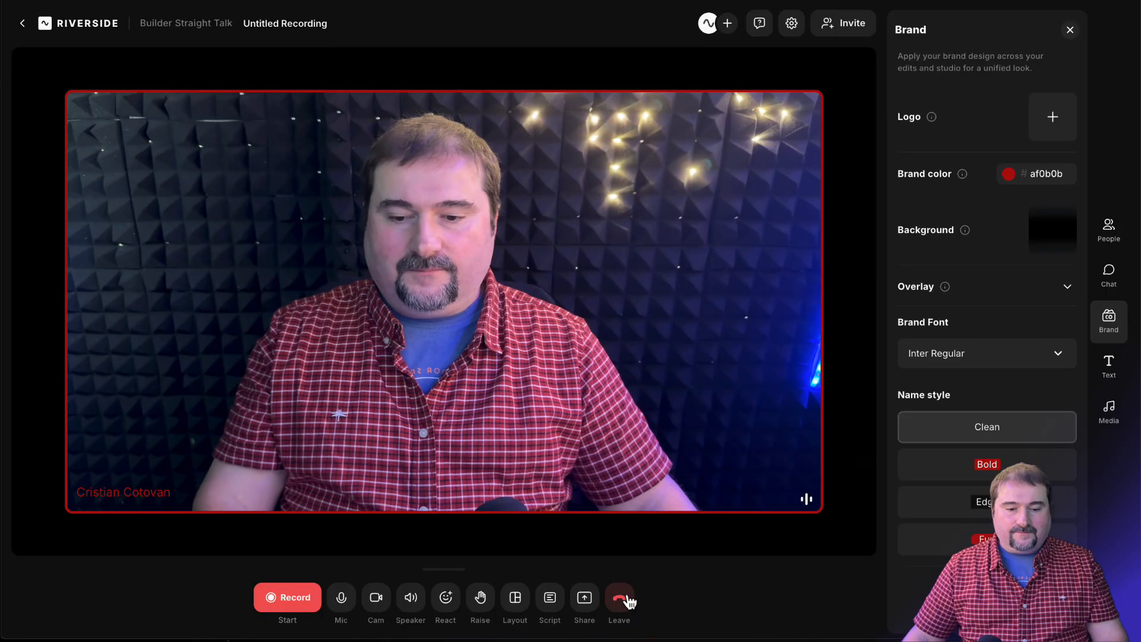
pyautogui.click(619, 599)
pyautogui.click(632, 558)
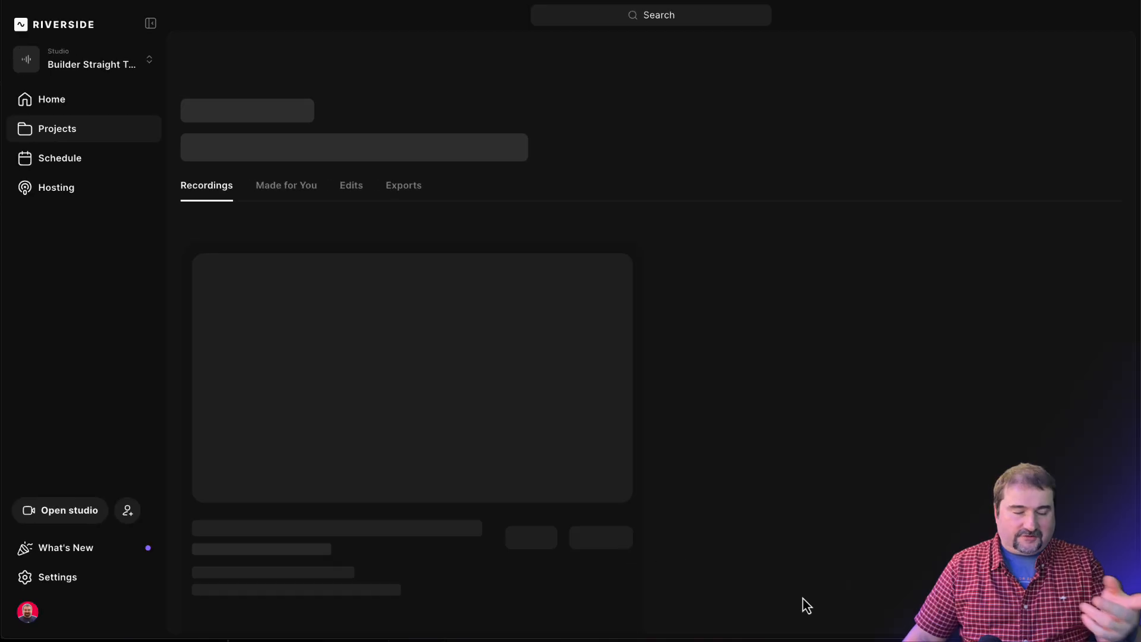
# Open the recording of project 019 in the editor and display its Brand settings
pyautogui.click(116, 131)
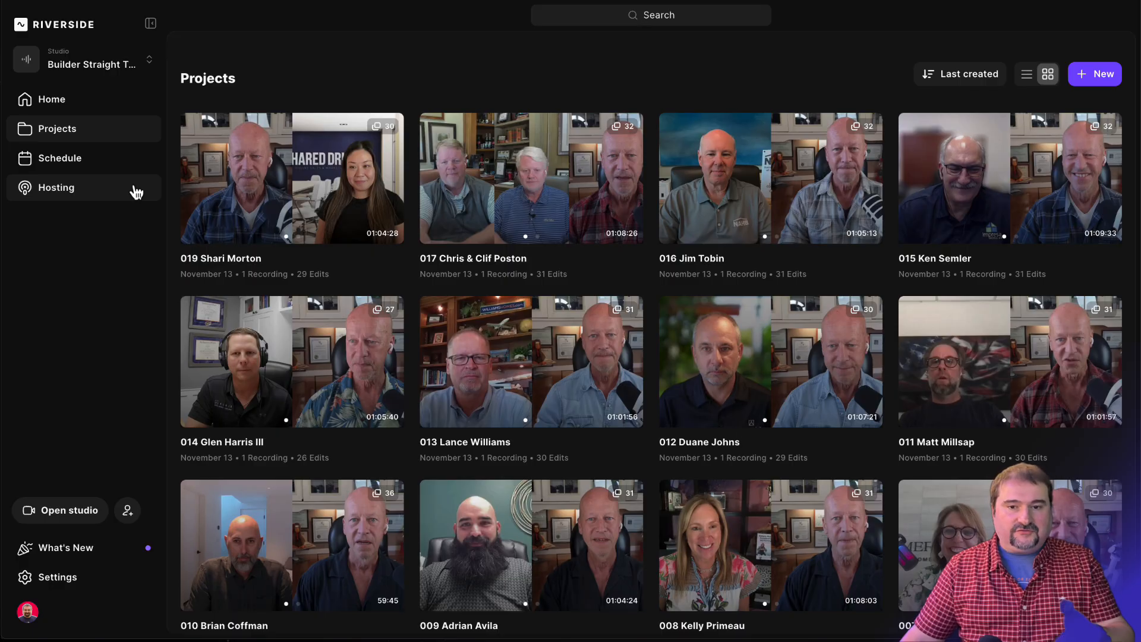
pyautogui.click(356, 247)
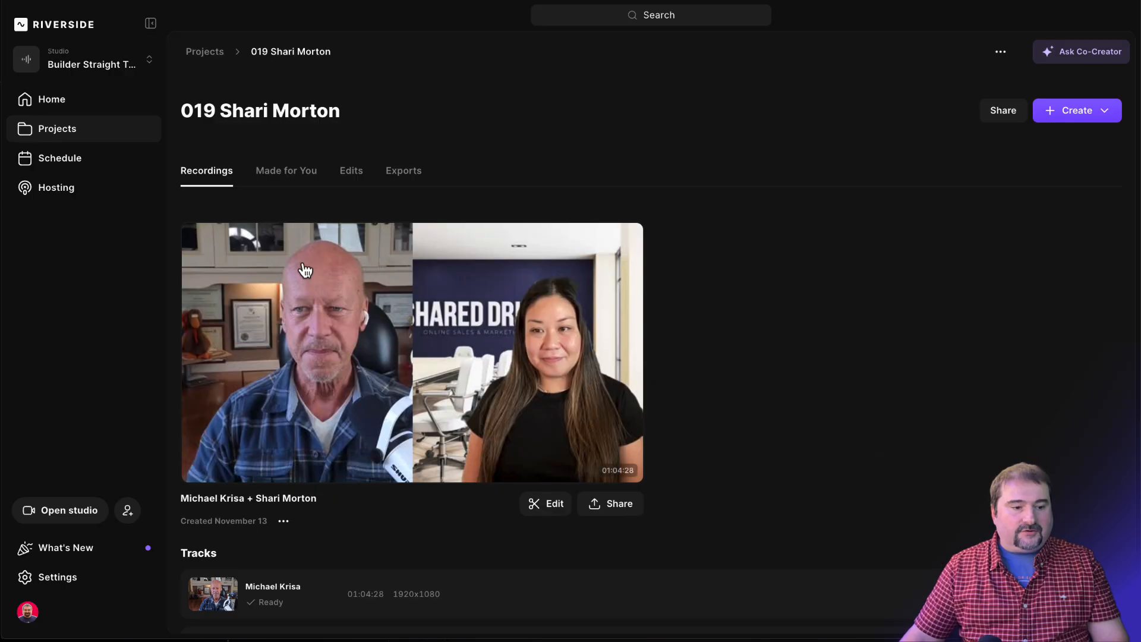
pyautogui.click(552, 502)
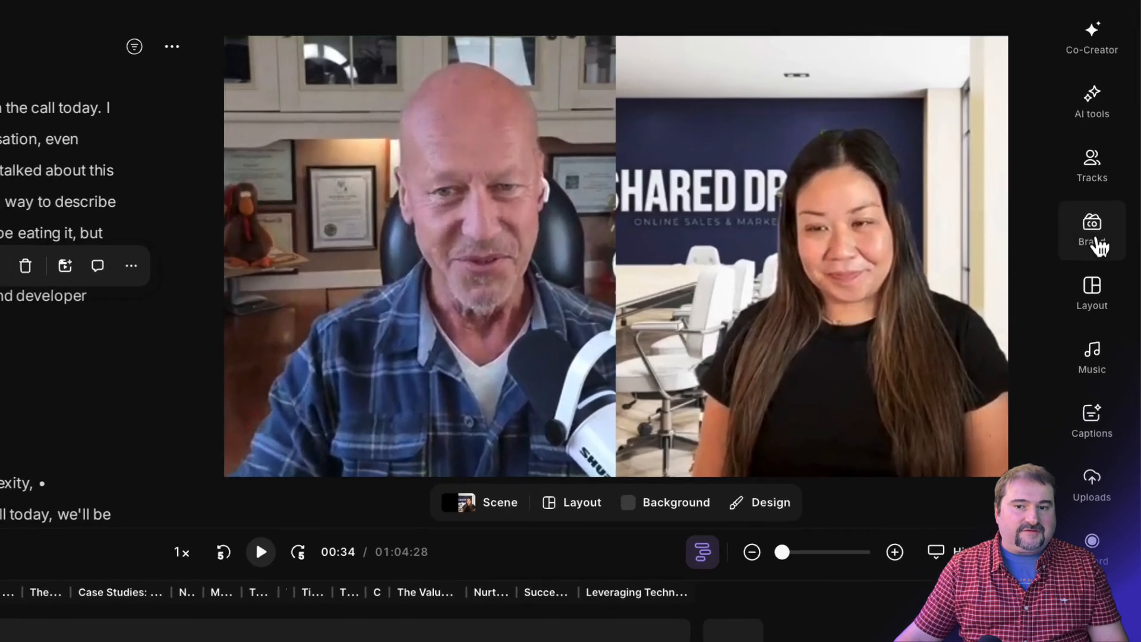
pyautogui.click(1106, 198)
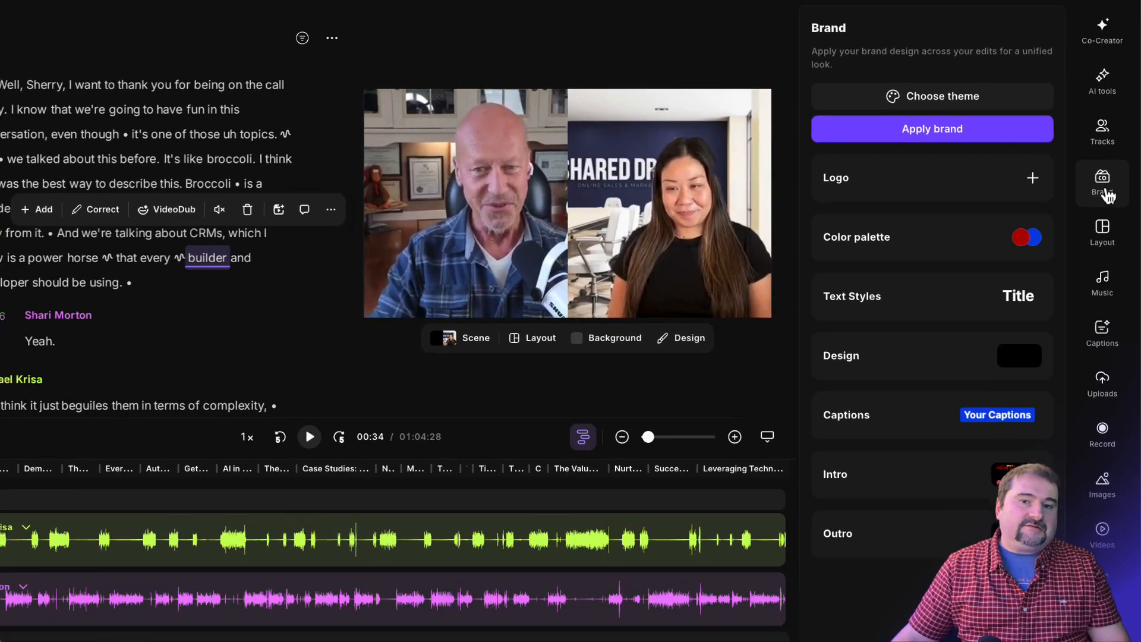
# Look over the ready-made brand themes, return to the Brand settings, and open the option for adding a logo
pyautogui.click(945, 95)
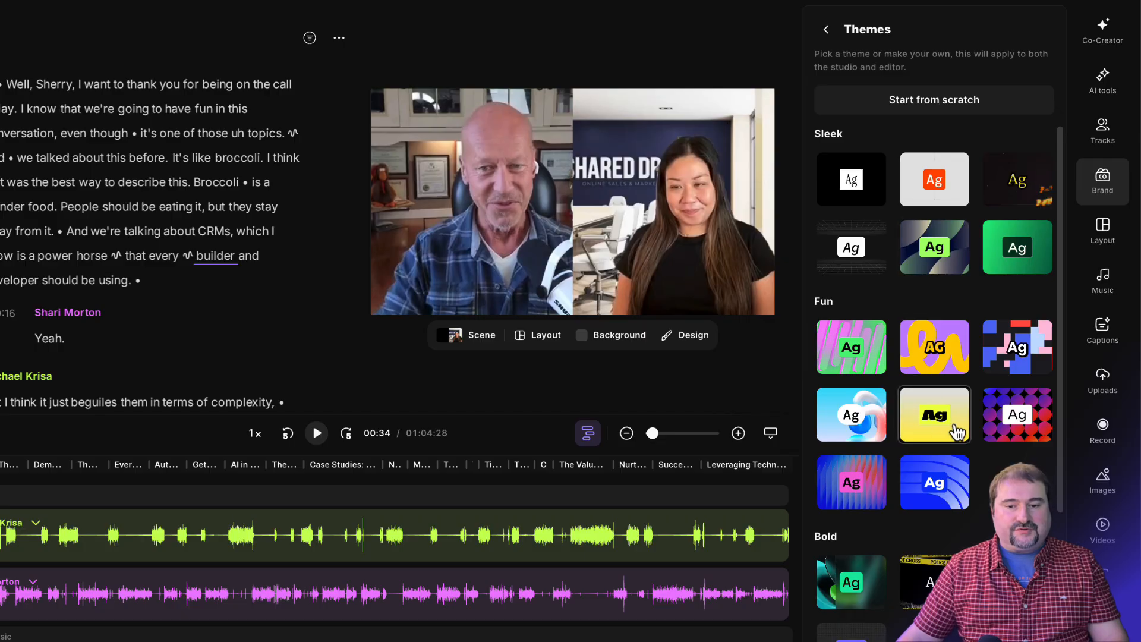
pyautogui.click(827, 31)
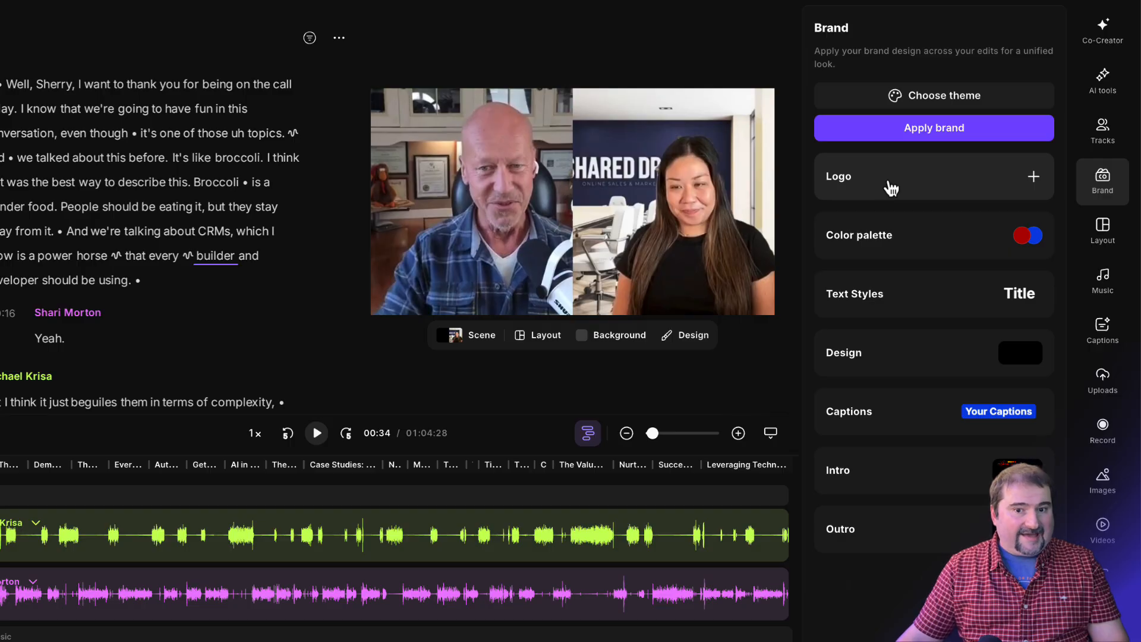
pyautogui.moveTo(1037, 240)
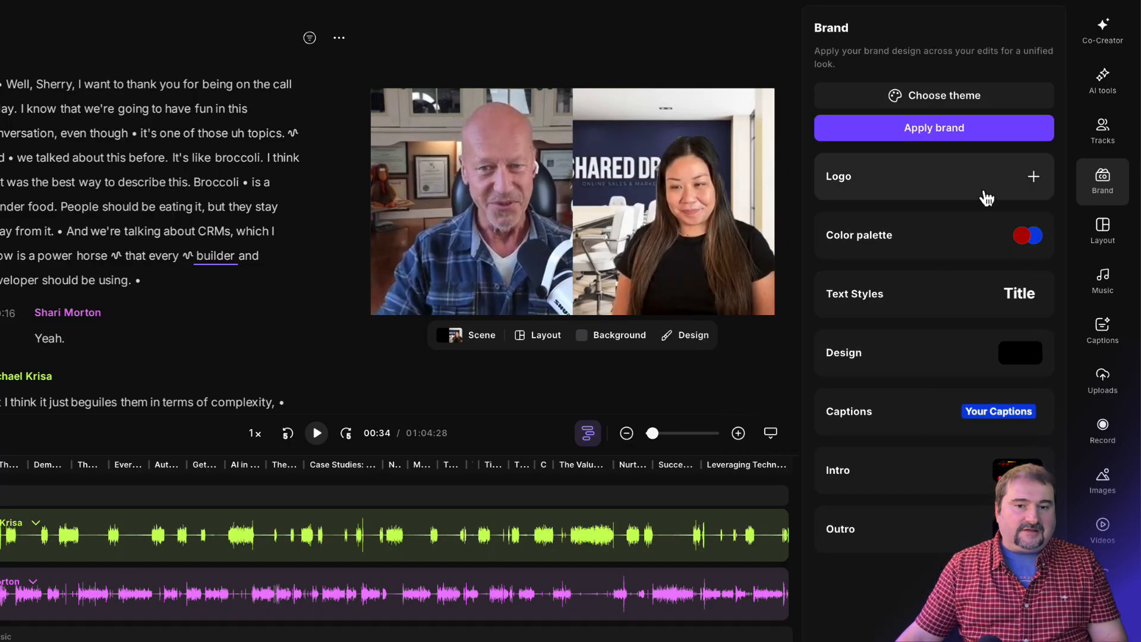
pyautogui.click(1033, 178)
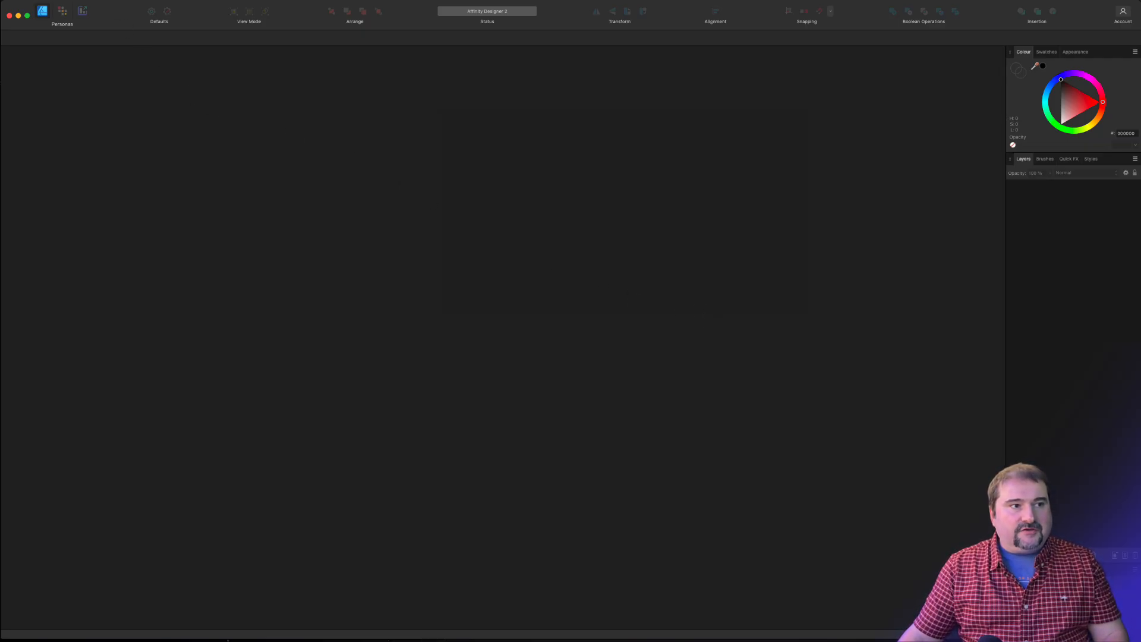
# Switch to Affinity Designer and create a 3000 × 3000 px RGB/8 document with a transparent background
pyautogui.click(21, 0)
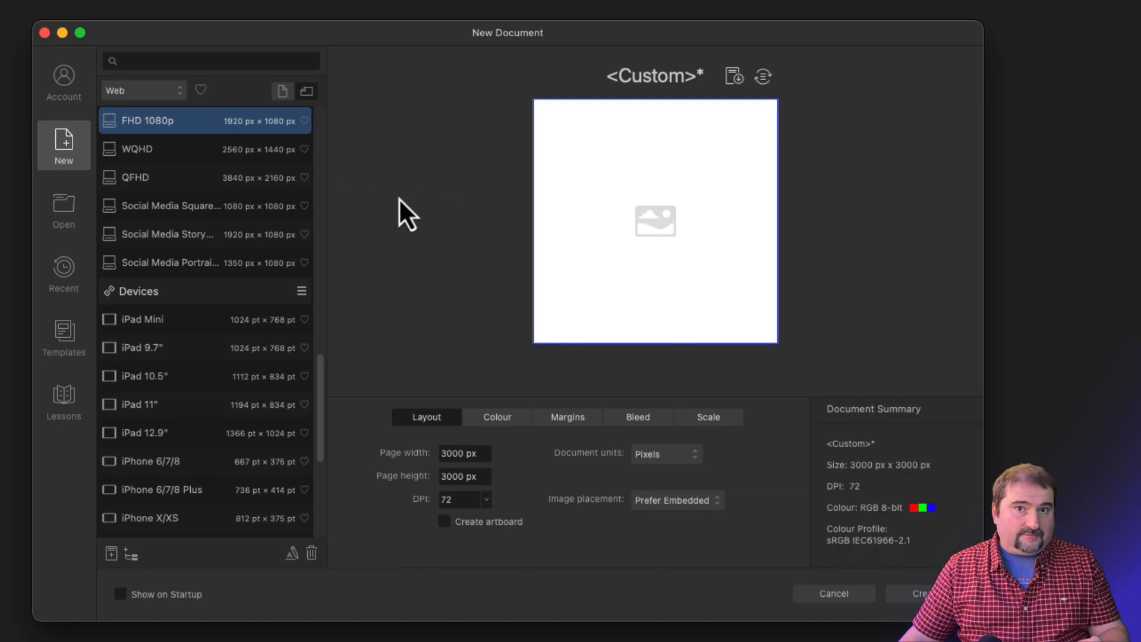
pyautogui.click(498, 419)
pyautogui.click(502, 502)
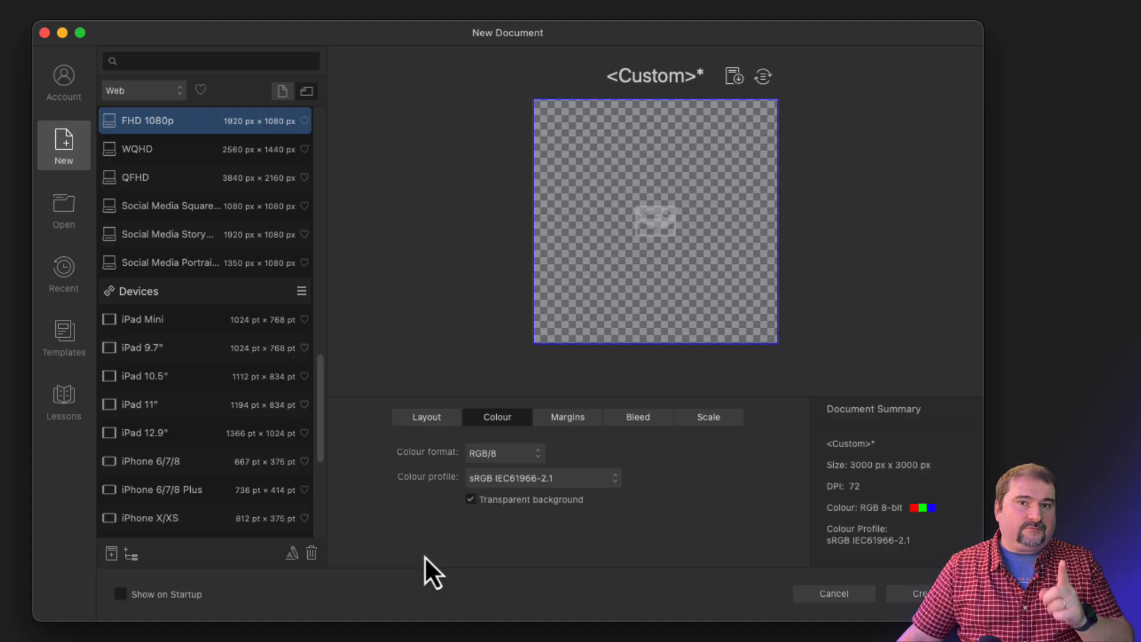
pyautogui.click(913, 594)
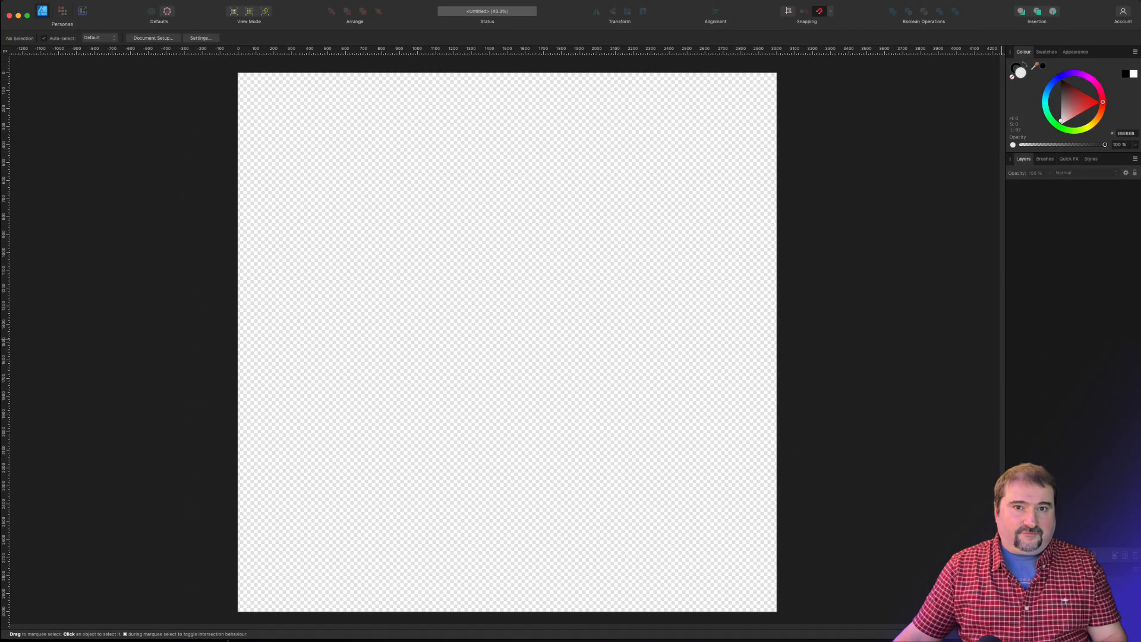
# Place the Dark-No-BG.png logo, scale it to about 138%, and park it outside the page on its left side
pyautogui.moveTo(861, 226); pyautogui.dragTo(488, 254)
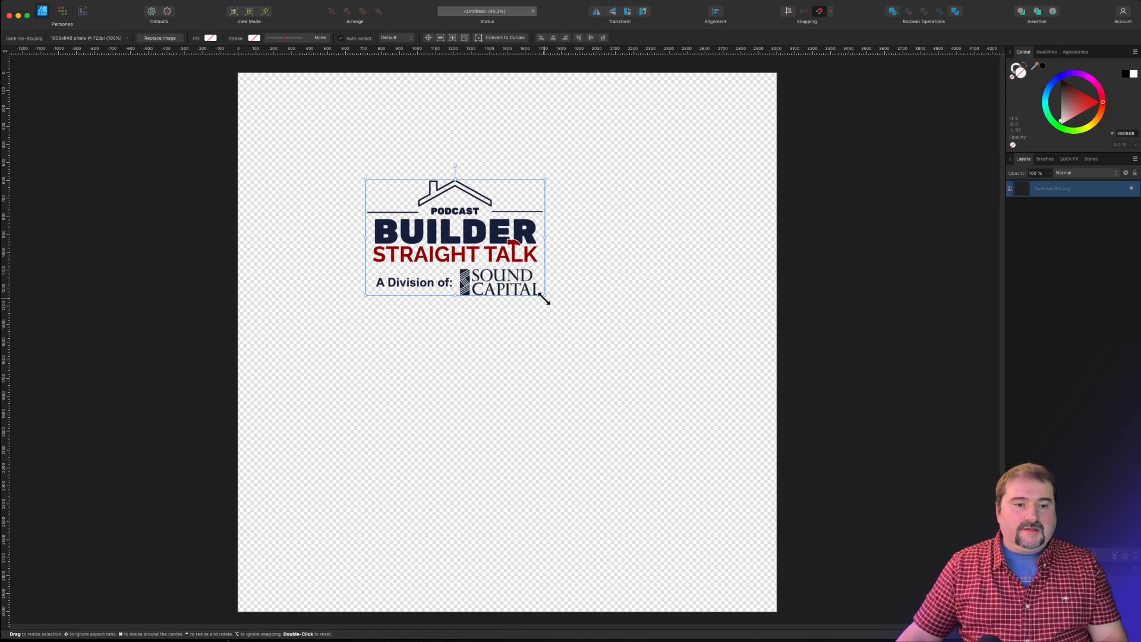
pyautogui.moveTo(544, 296); pyautogui.dragTo(741, 420)
pyautogui.moveTo(670, 389); pyautogui.dragTo(602, 378)
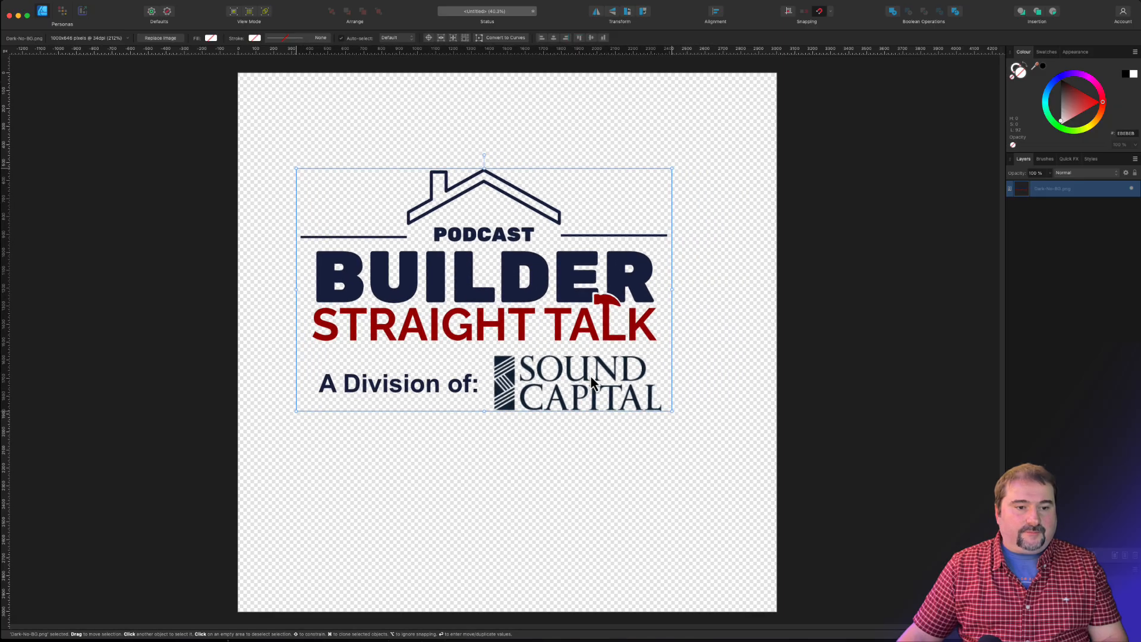
pyautogui.moveTo(669, 408); pyautogui.dragTo(719, 440)
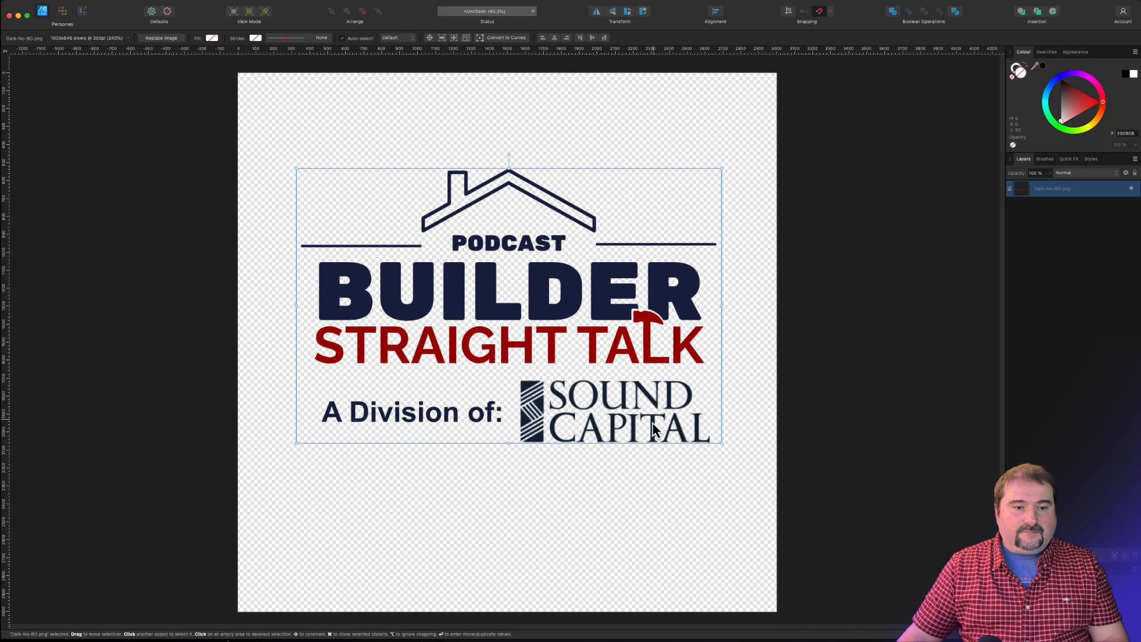
pyautogui.moveTo(627, 414); pyautogui.dragTo(625, 432)
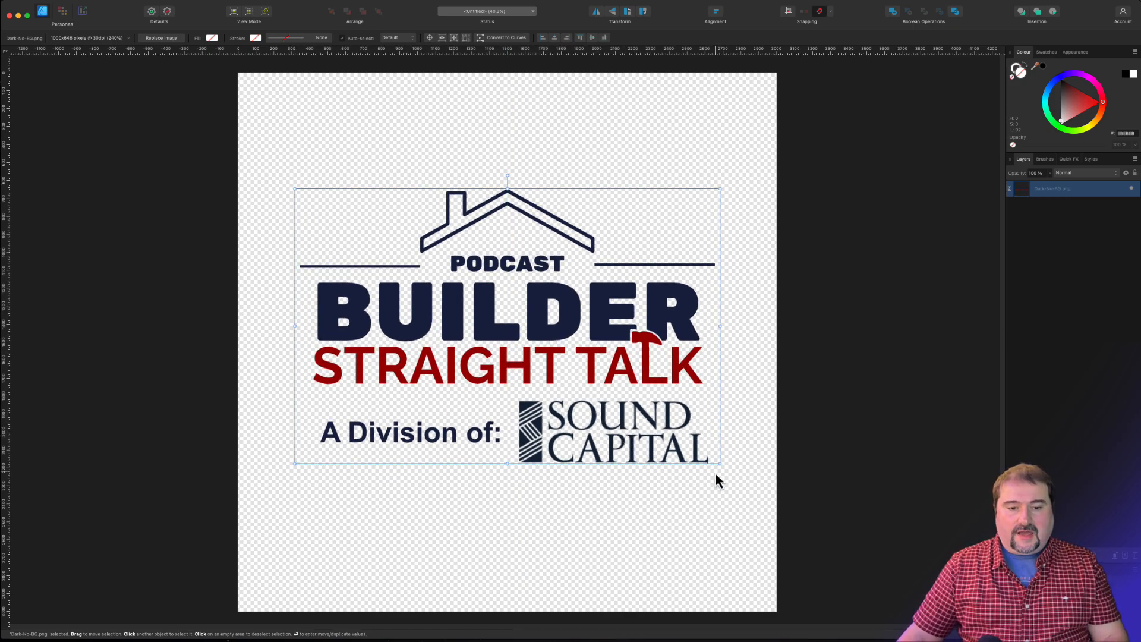
pyautogui.moveTo(720, 463); pyautogui.dragTo(542, 347)
pyautogui.moveTo(487, 303); pyautogui.dragTo(171, 254)
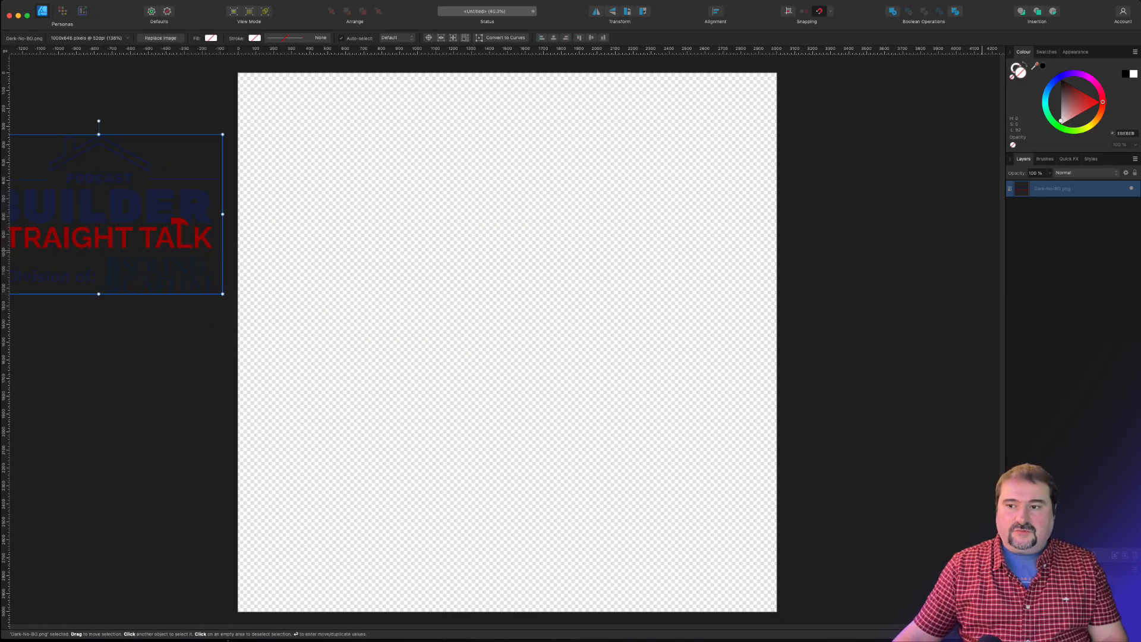
# Place the White-No-BG.png logo, scale it to about 125%, and park it outside the page on its right side
pyautogui.moveTo(1140, 291); pyautogui.dragTo(488, 279)
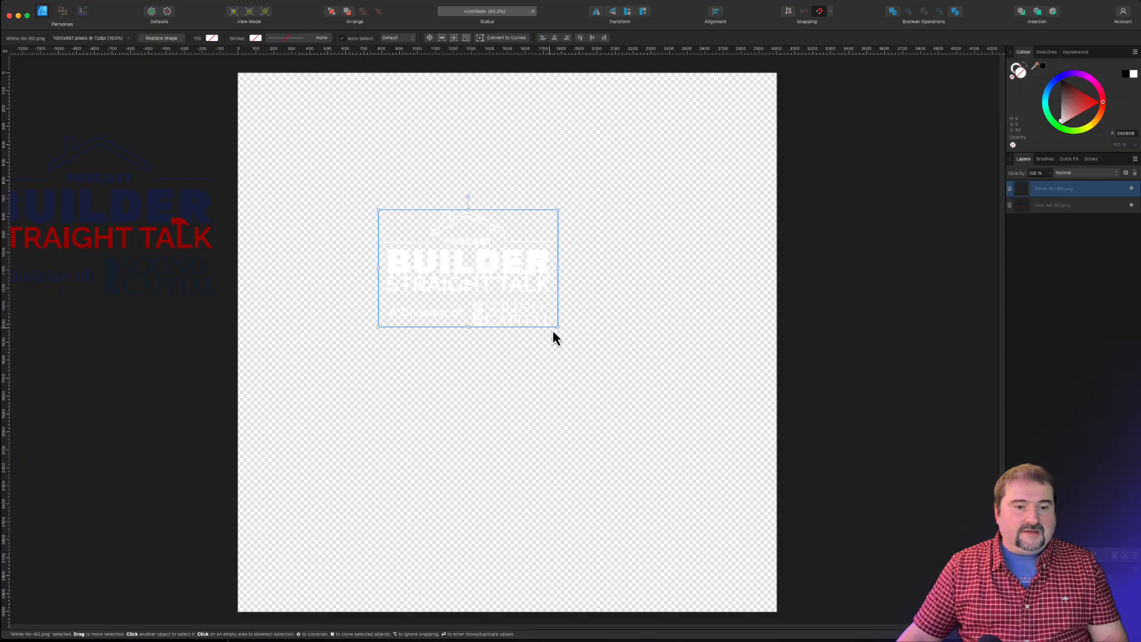
pyautogui.moveTo(557, 326); pyautogui.dragTo(683, 416)
pyautogui.moveTo(604, 390); pyautogui.dragTo(558, 377)
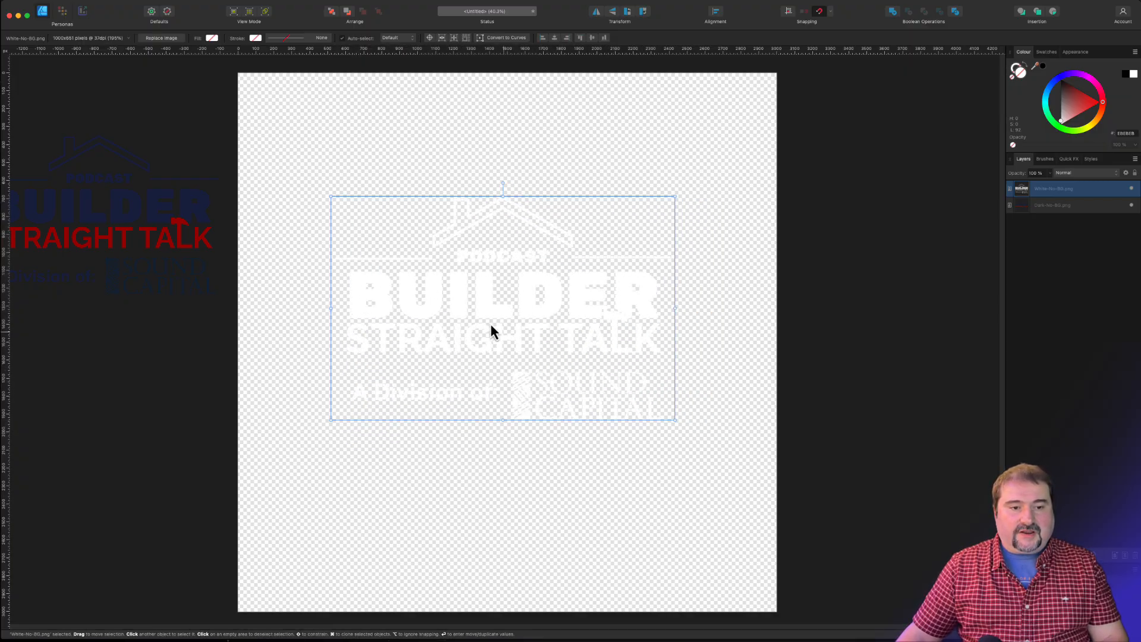
pyautogui.moveTo(491, 325); pyautogui.dragTo(837, 317)
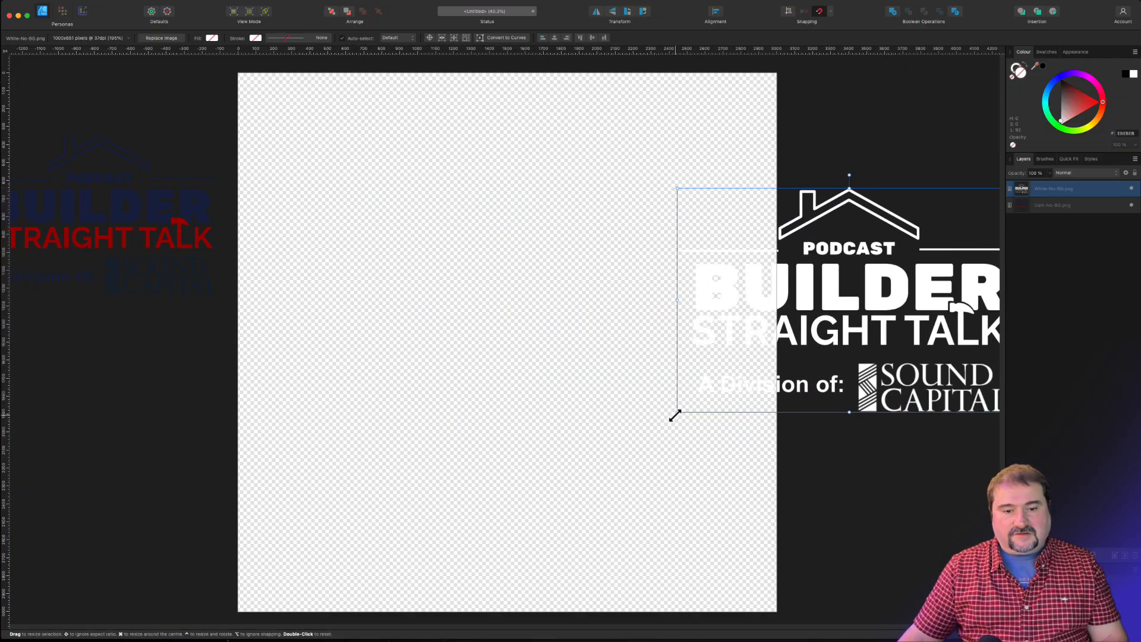
pyautogui.moveTo(675, 416); pyautogui.dragTo(797, 331)
pyautogui.moveTo(868, 304); pyautogui.dragTo(847, 268)
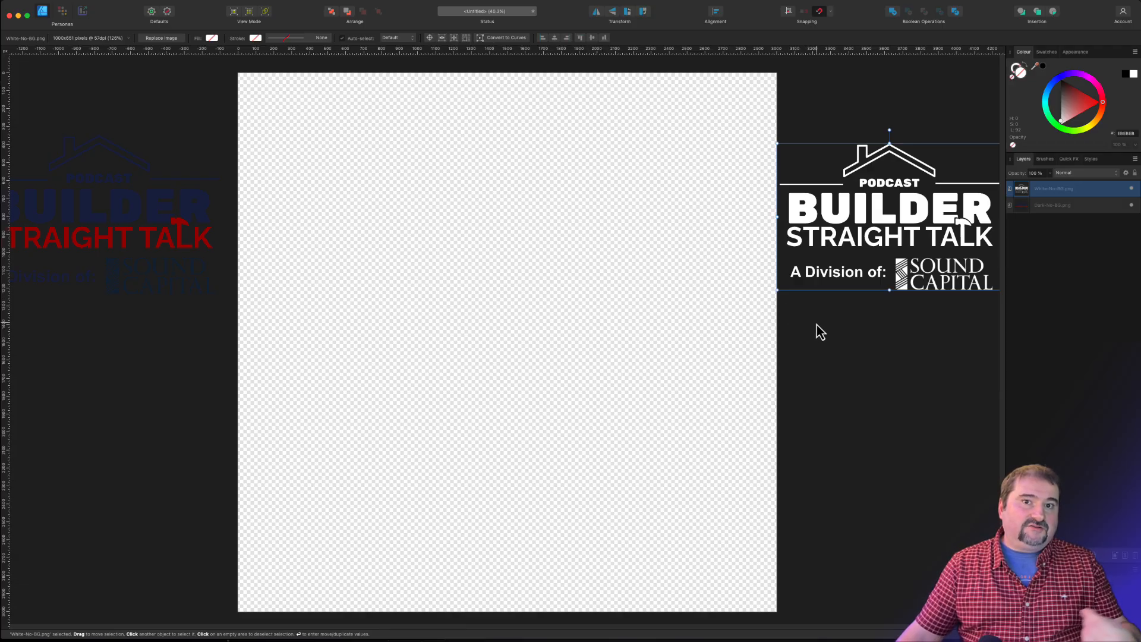
# Preview the dark logo on the transparent page and move it back to the empty area on the page's left
pyautogui.hscroll(-5, 325, 269)
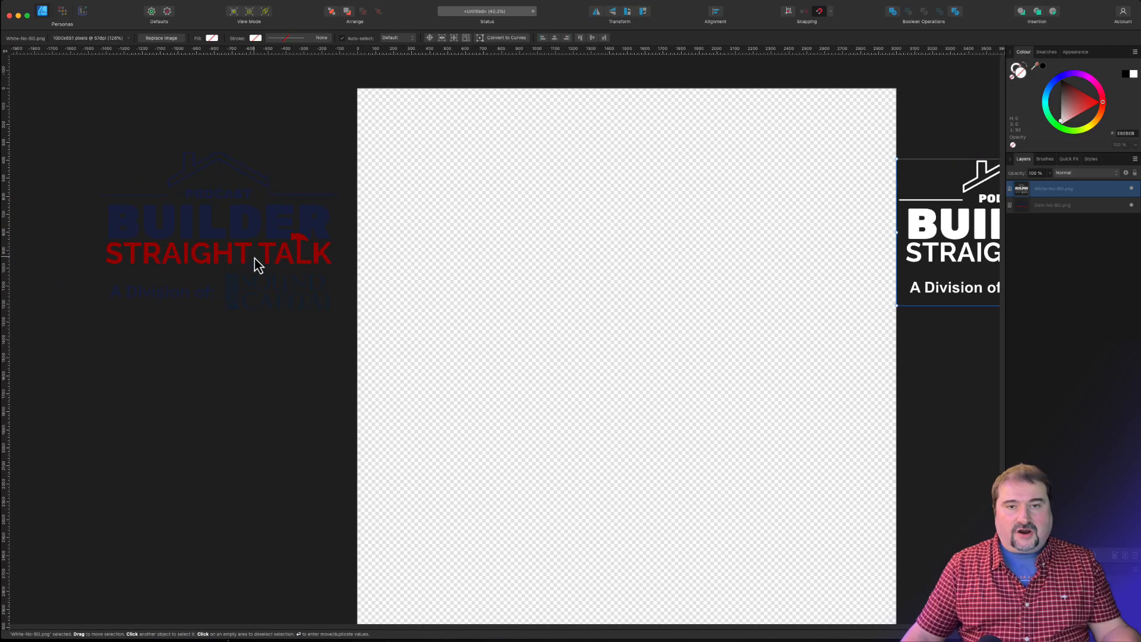
pyautogui.moveTo(252, 262); pyautogui.dragTo(634, 303)
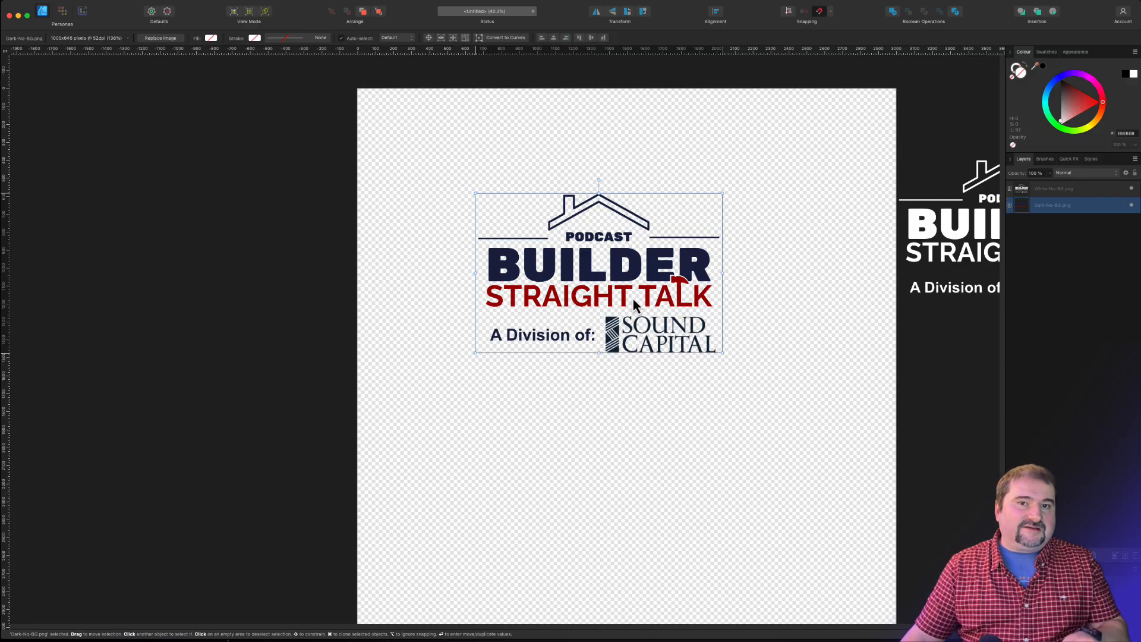
pyautogui.moveTo(633, 299); pyautogui.dragTo(247, 219)
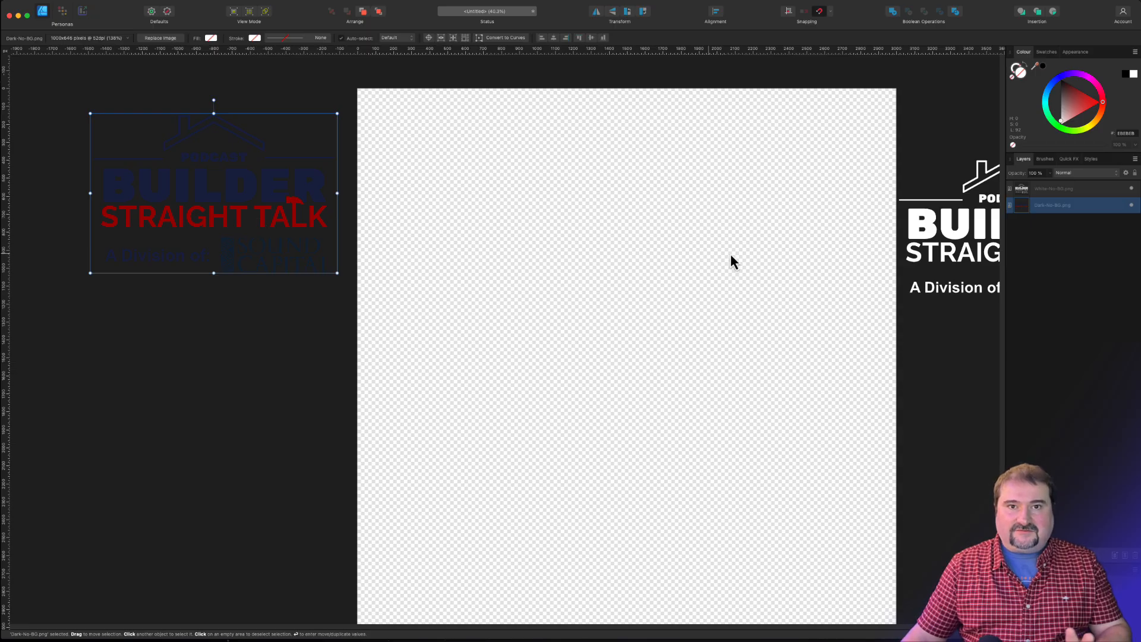
# Move the white logo onto the transparent page, enlarge it to about 257%, and centre it on the canvas
pyautogui.click(940, 252)
pyautogui.moveTo(939, 252); pyautogui.dragTo(463, 243)
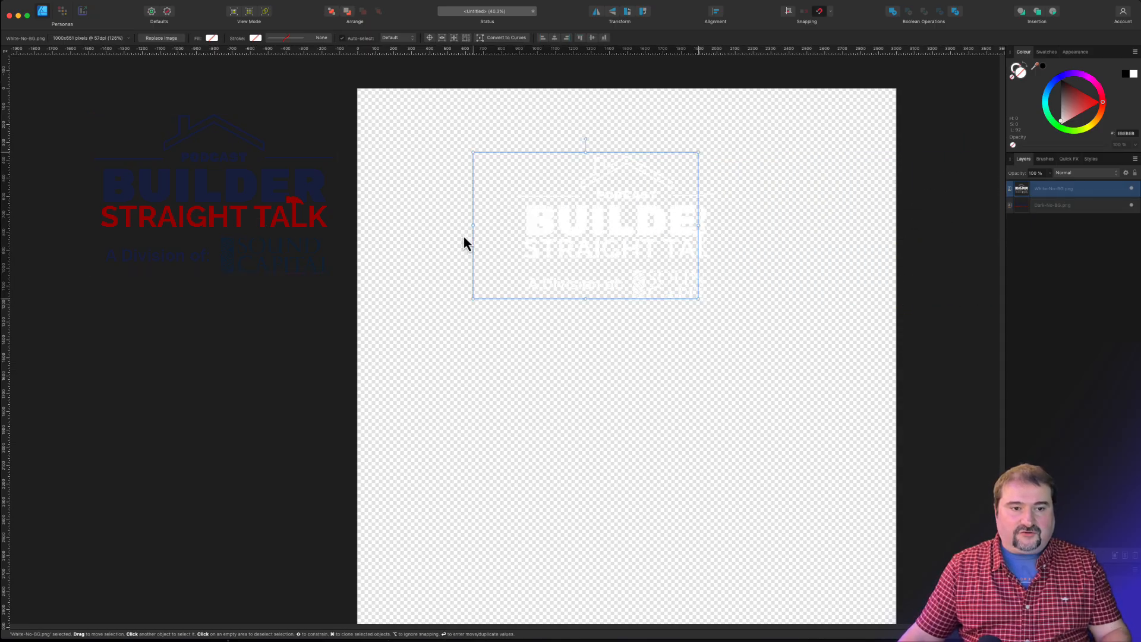
pyautogui.moveTo(626, 290); pyautogui.dragTo(829, 462)
pyautogui.moveTo(741, 358); pyautogui.dragTo(746, 412)
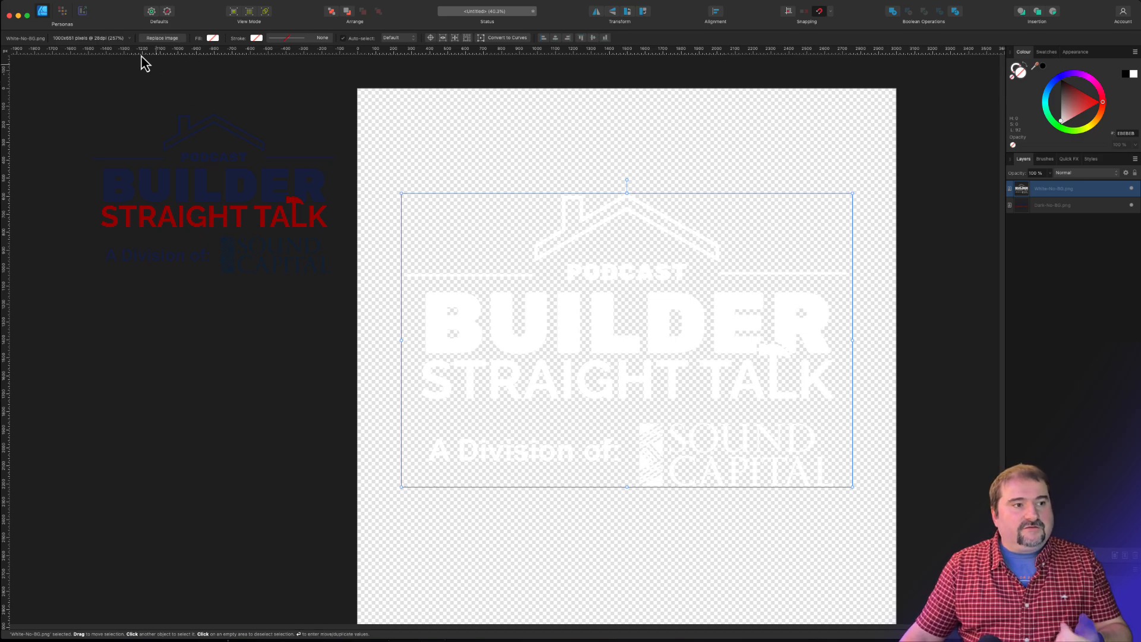
# Open the export settings for the square white logo document and set the file format to PNG
pyautogui.click(21, 0)
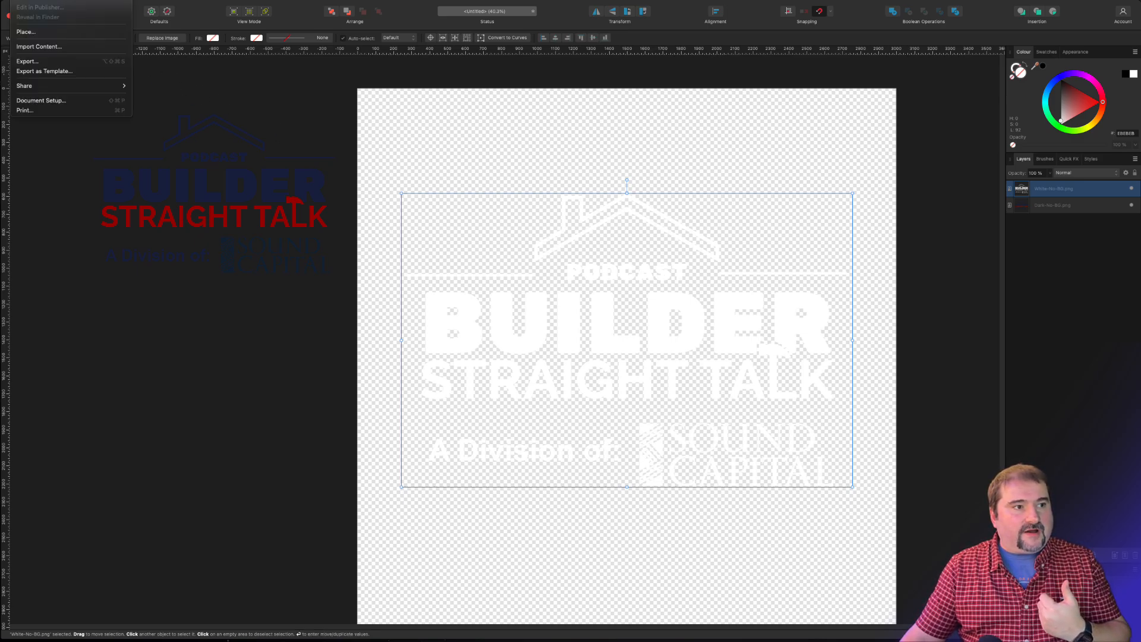
pyautogui.click(48, 61)
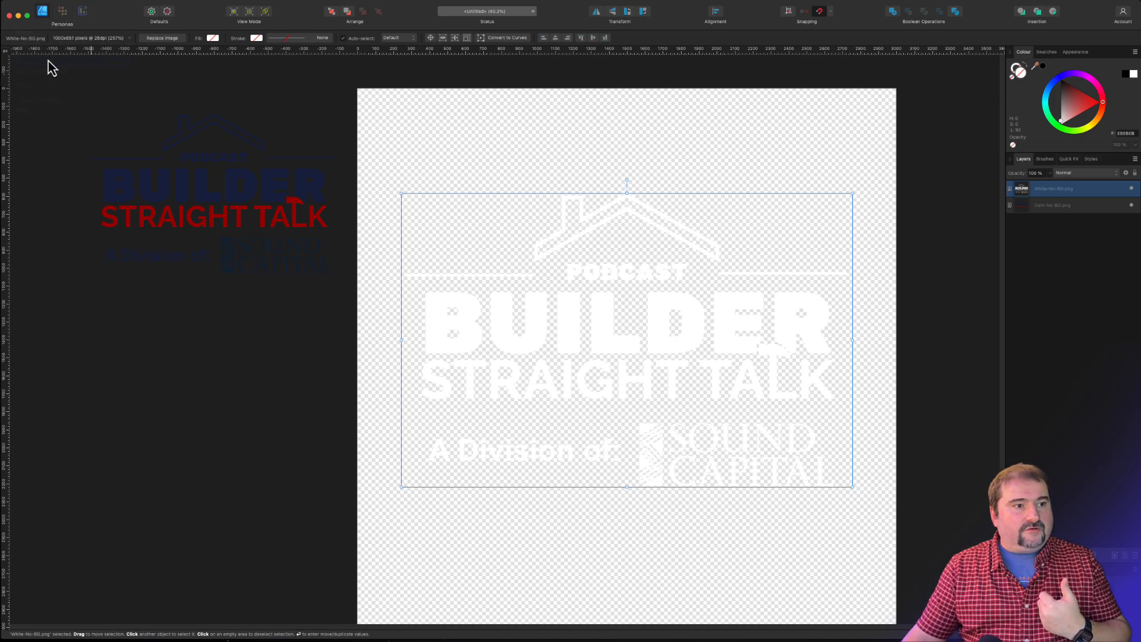
pyautogui.moveTo(751, 38); pyautogui.dragTo(626, 149)
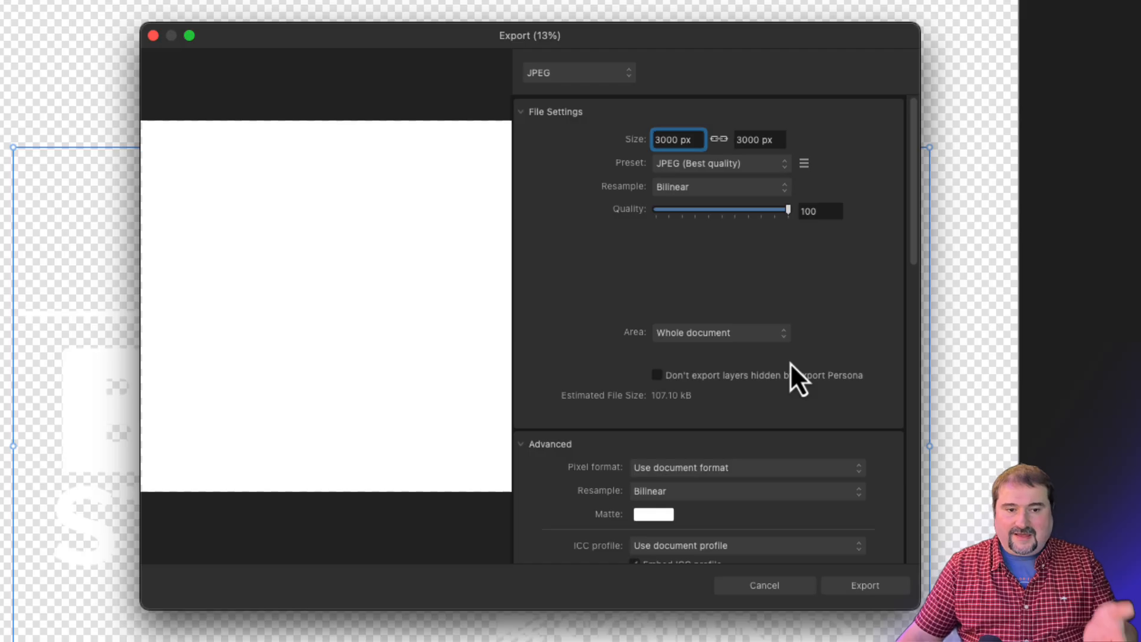
pyautogui.click(590, 77)
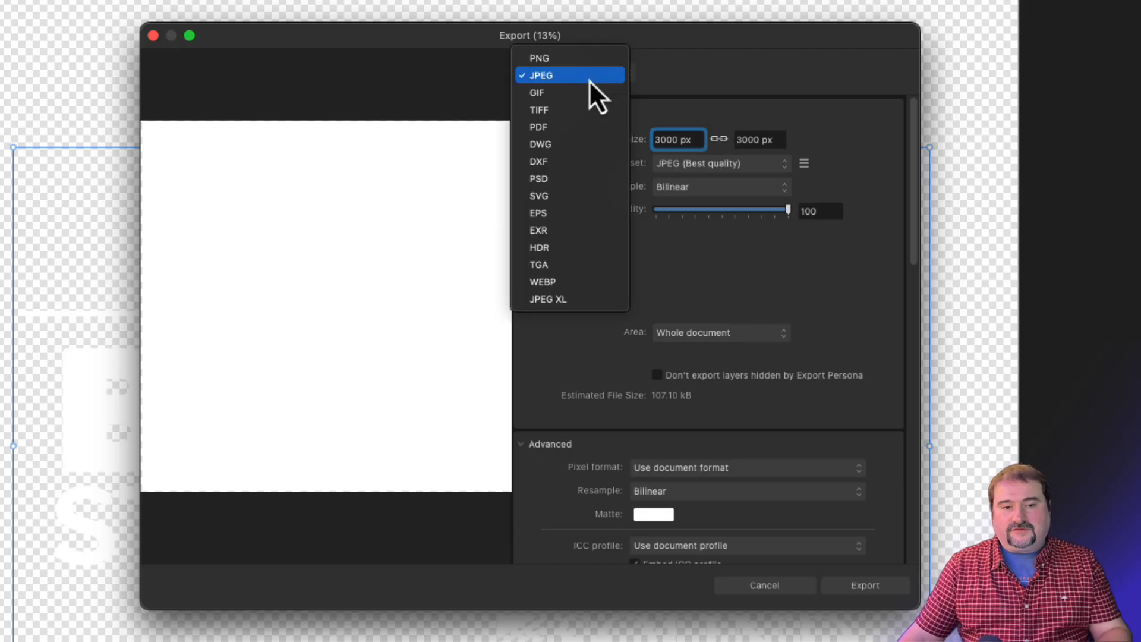
pyautogui.click(575, 59)
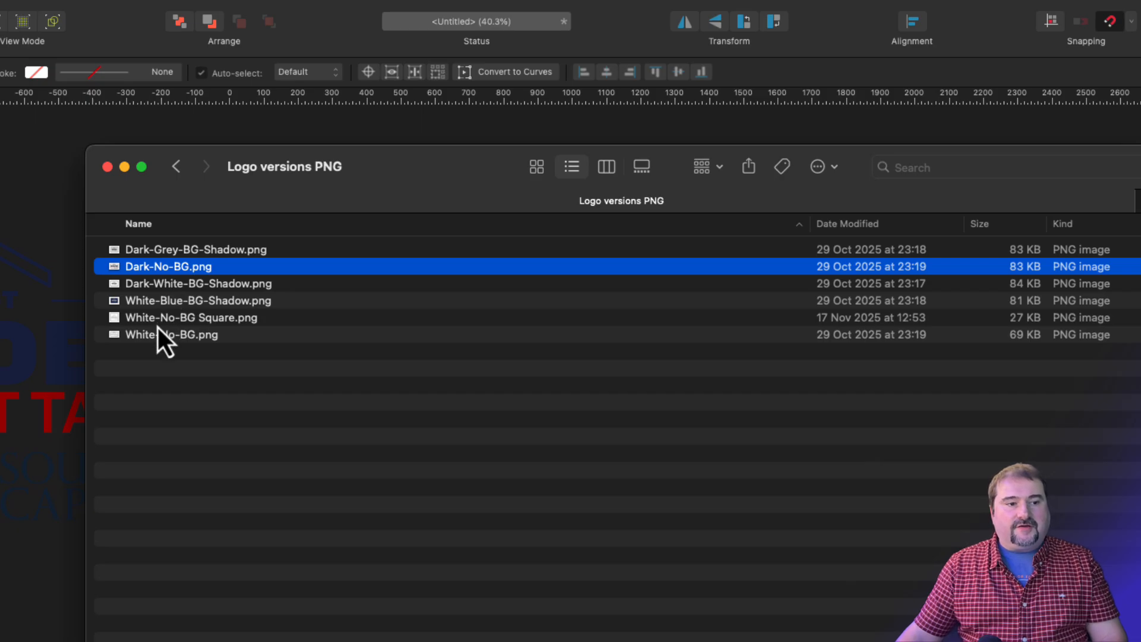
# Open White-No-BG.png from the Logo versions PNG folder to examine the original logo
pyautogui.click(156, 323)
pyautogui.click(155, 340)
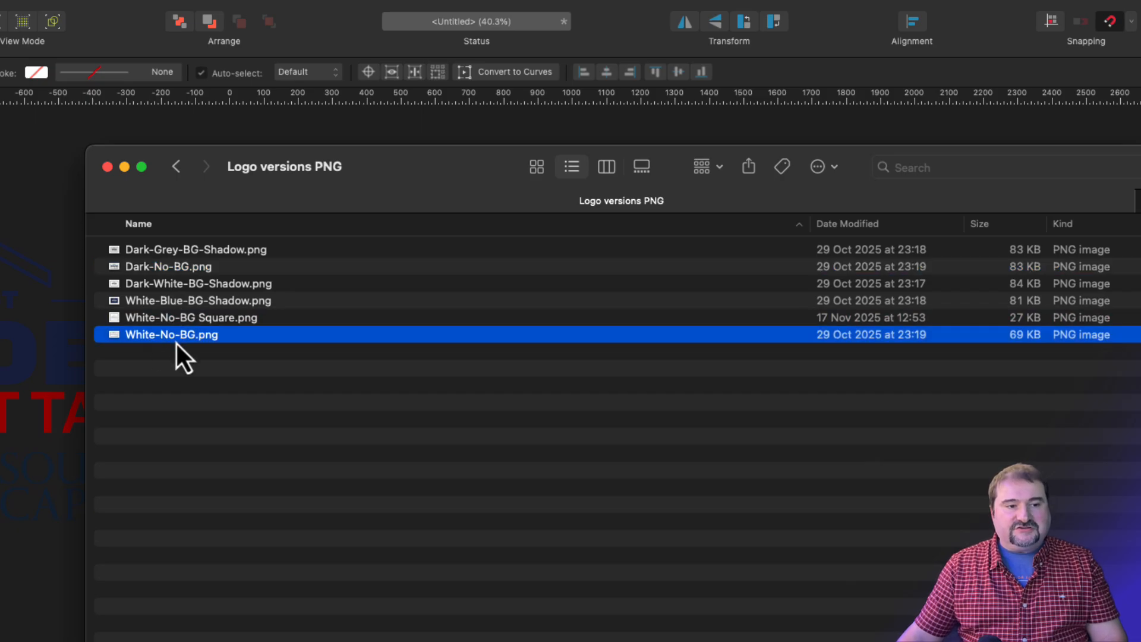
pyautogui.doubleClick(176, 341)
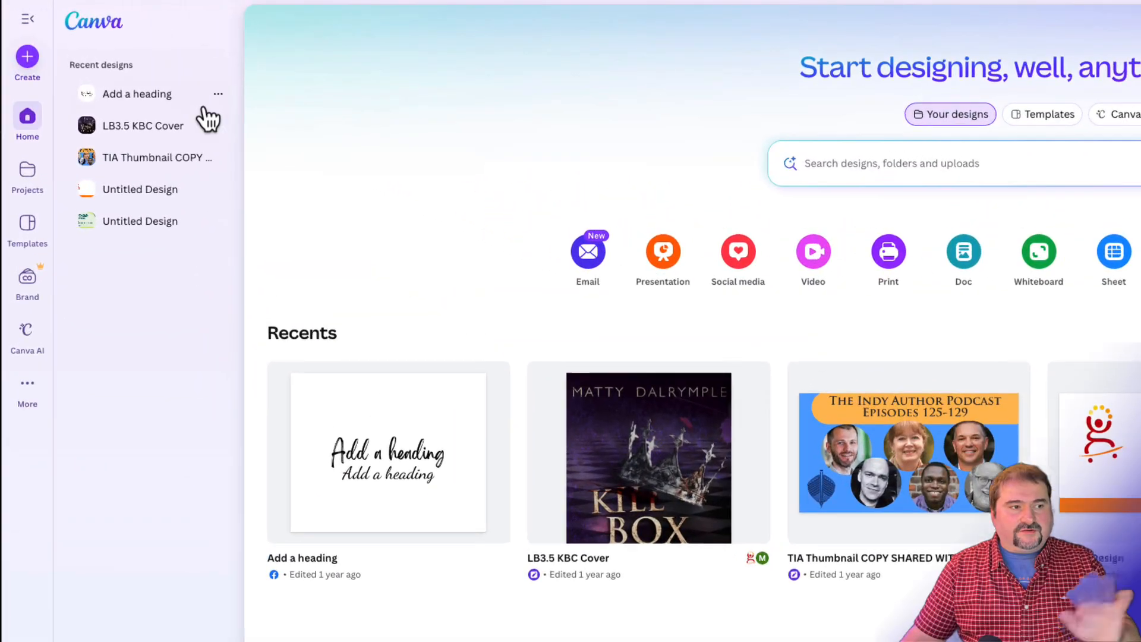
# Switch to Canva and create a new custom design of 3000 × 3000 px
pyautogui.click(17, 35)
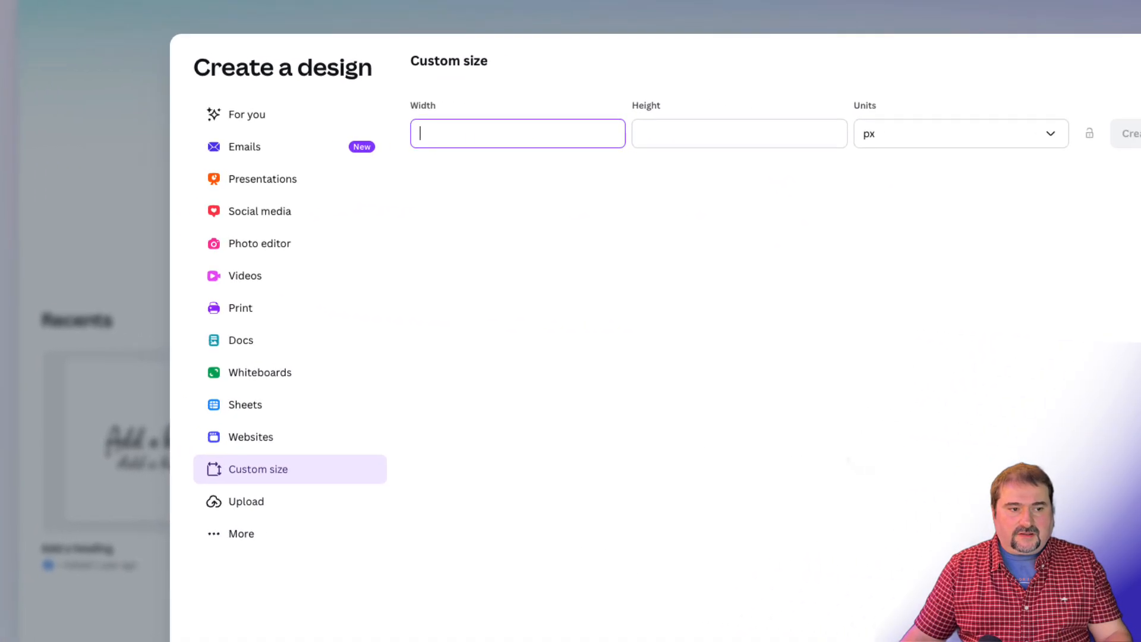
pyautogui.click(509, 497)
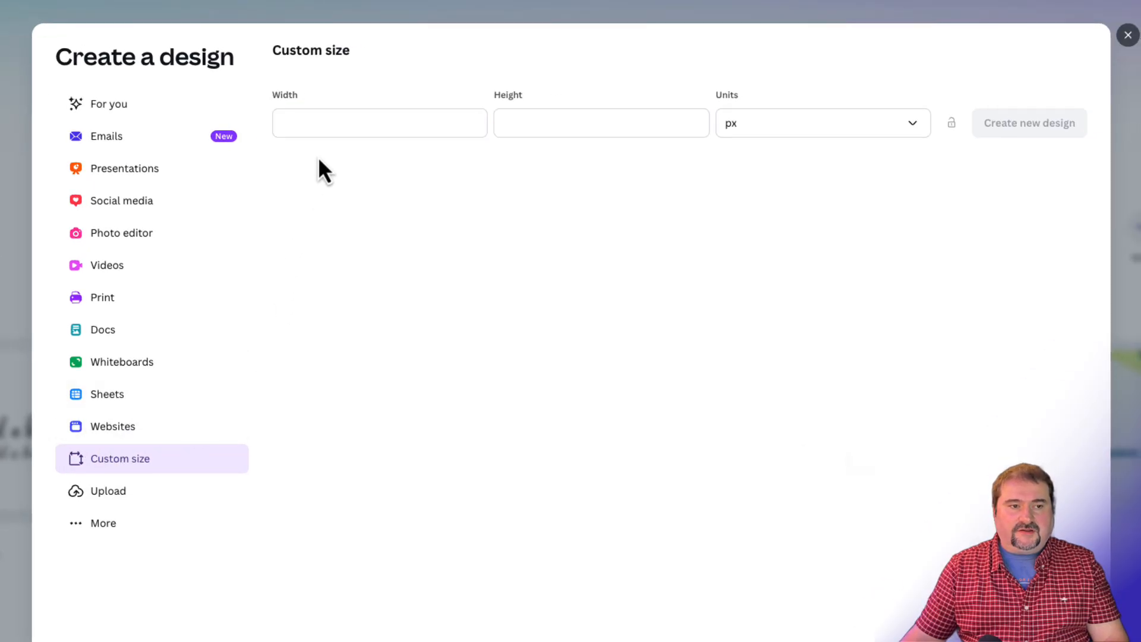
pyautogui.click(337, 118)
pyautogui.write('3000')
pyautogui.press('Tab')
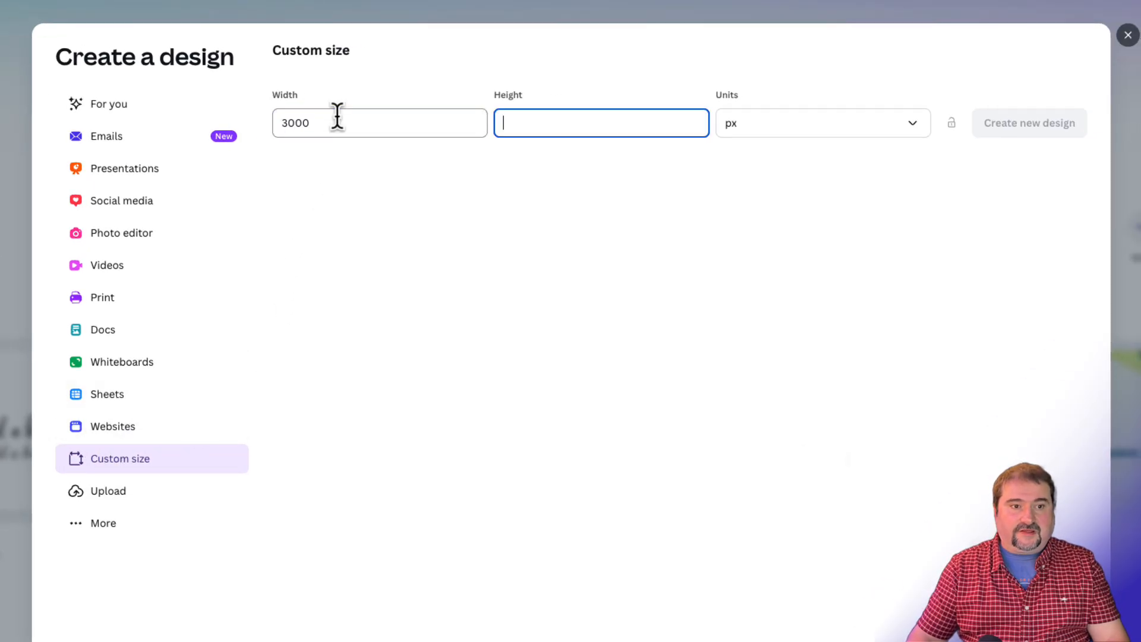
pyautogui.write('3000')
pyautogui.press('Tab')
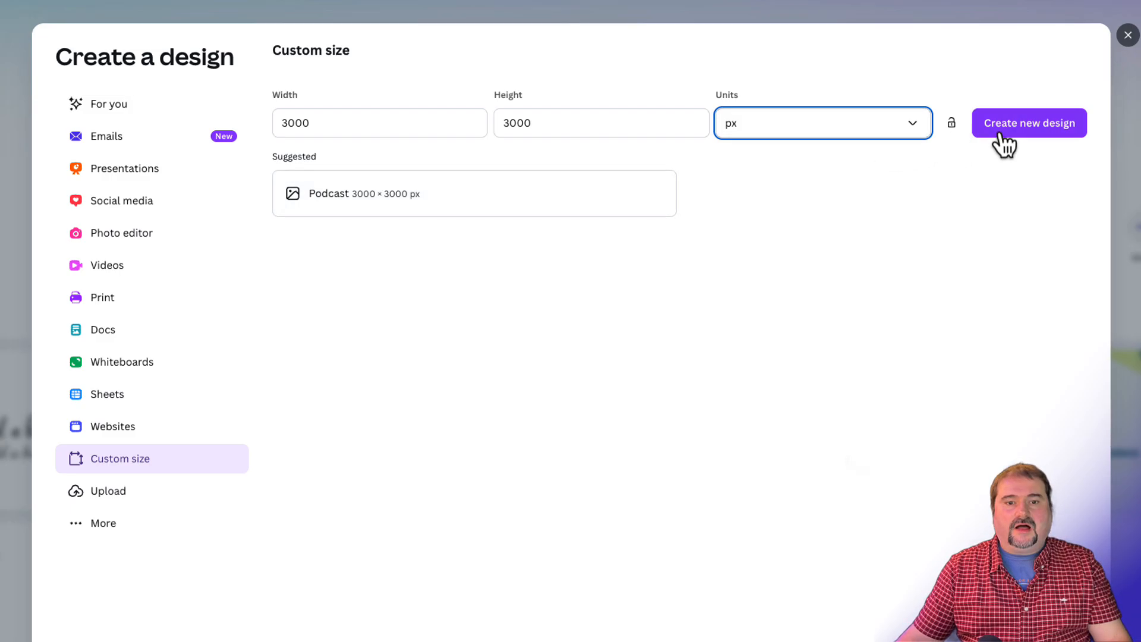
pyautogui.click(1020, 124)
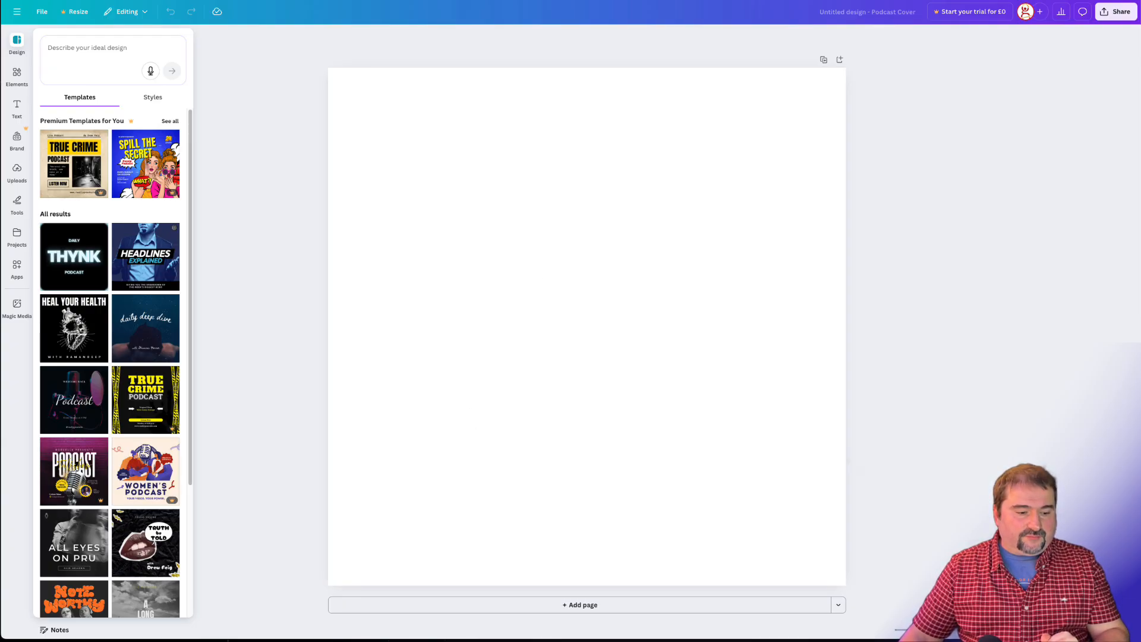
# Add Dark-No-BG.png from the Finder folder to the blank page and delete the overlapping duplicate placed from the uploads
pyautogui.press('super+Tab')
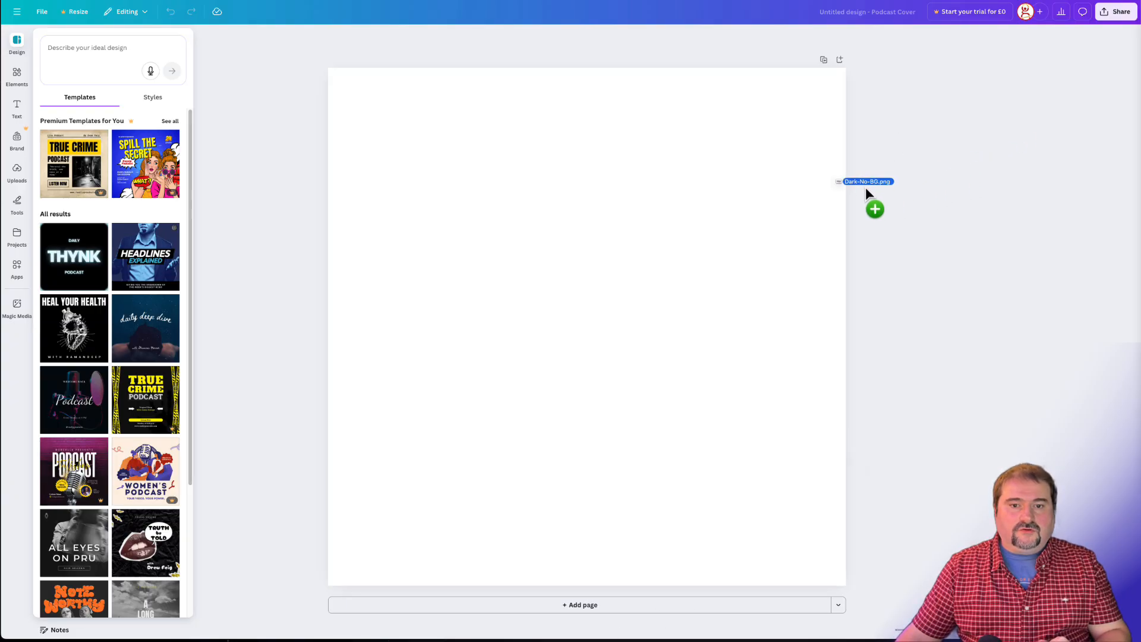
pyautogui.moveTo(867, 192); pyautogui.dragTo(664, 238)
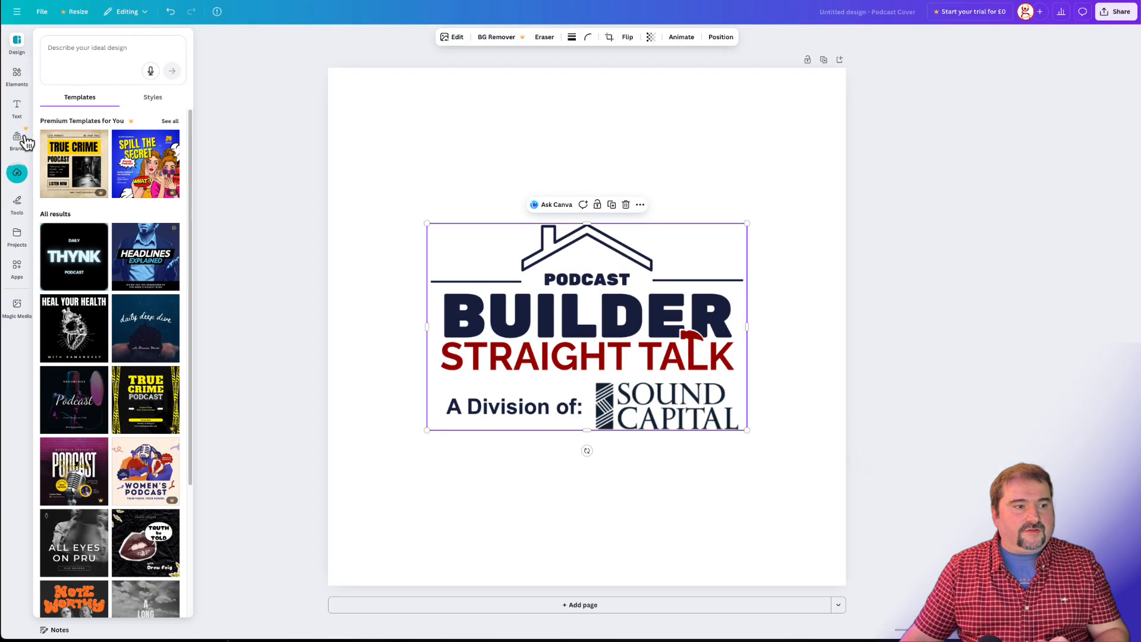
pyautogui.click(18, 173)
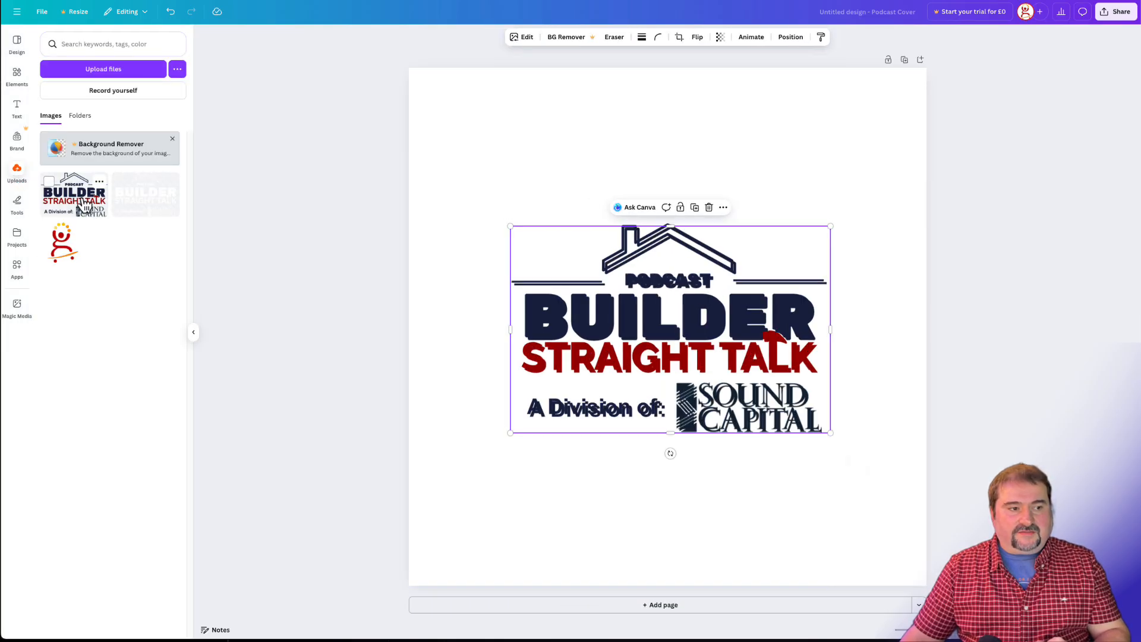
pyautogui.moveTo(89, 205); pyautogui.dragTo(587, 259)
pyautogui.press('Delete')
# Enlarge the dark logo to nearly the full page width and centre it on the square page
pyautogui.click(669, 361)
pyautogui.moveTo(752, 342); pyautogui.dragTo(906, 442)
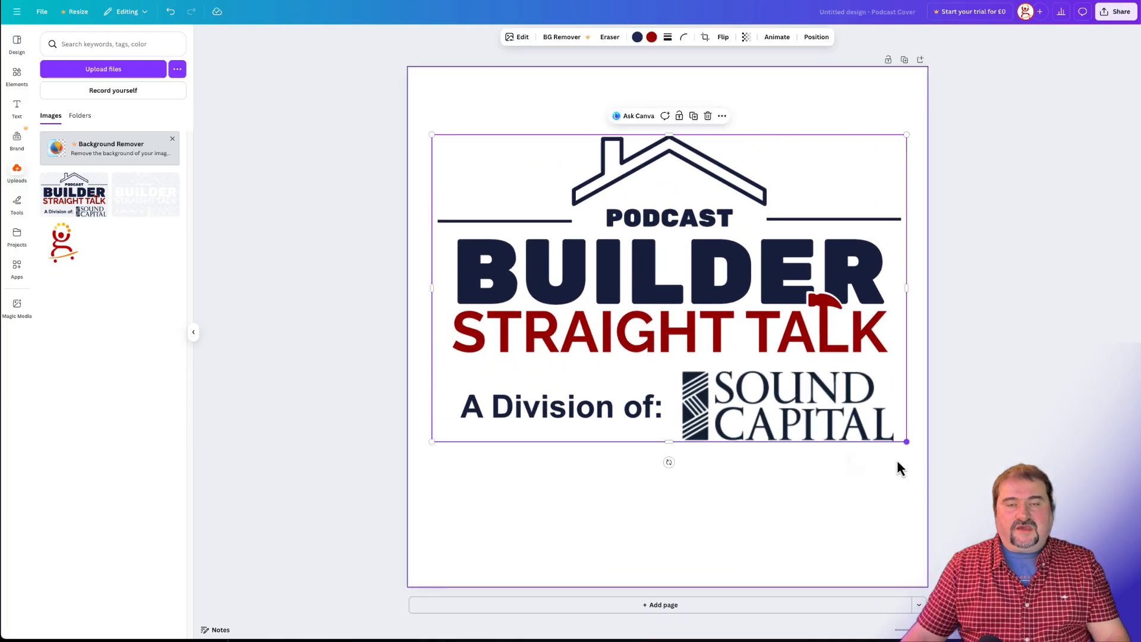
pyautogui.moveTo(741, 309); pyautogui.dragTo(740, 348)
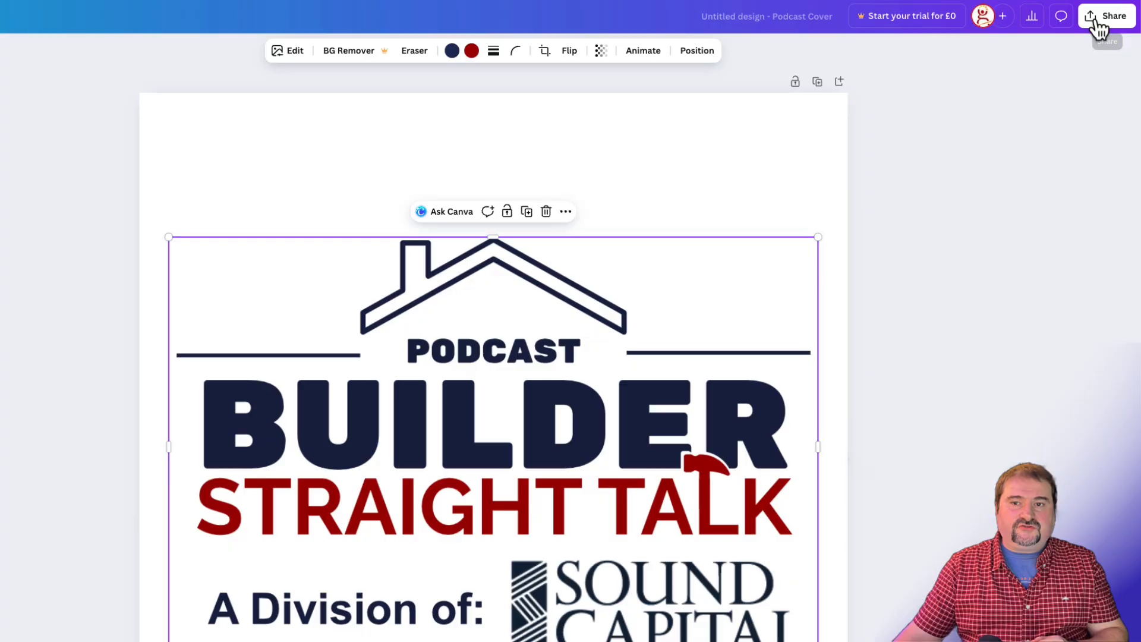
# Open the design's download settings, review the available file types, and keep PNG selected
pyautogui.click(1108, 14)
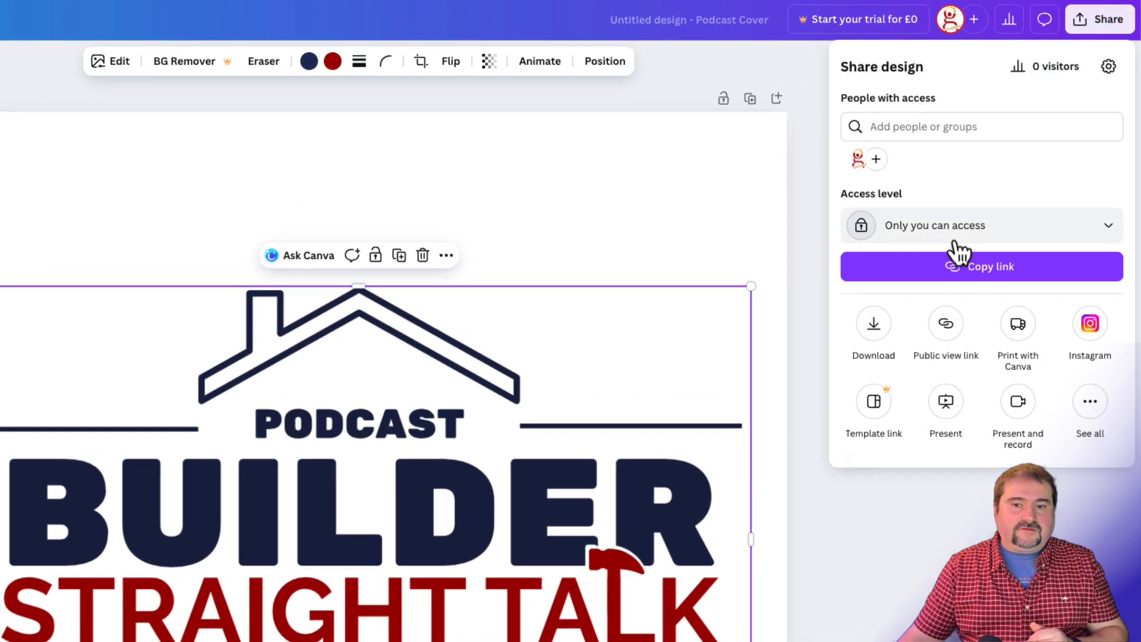
pyautogui.click(876, 325)
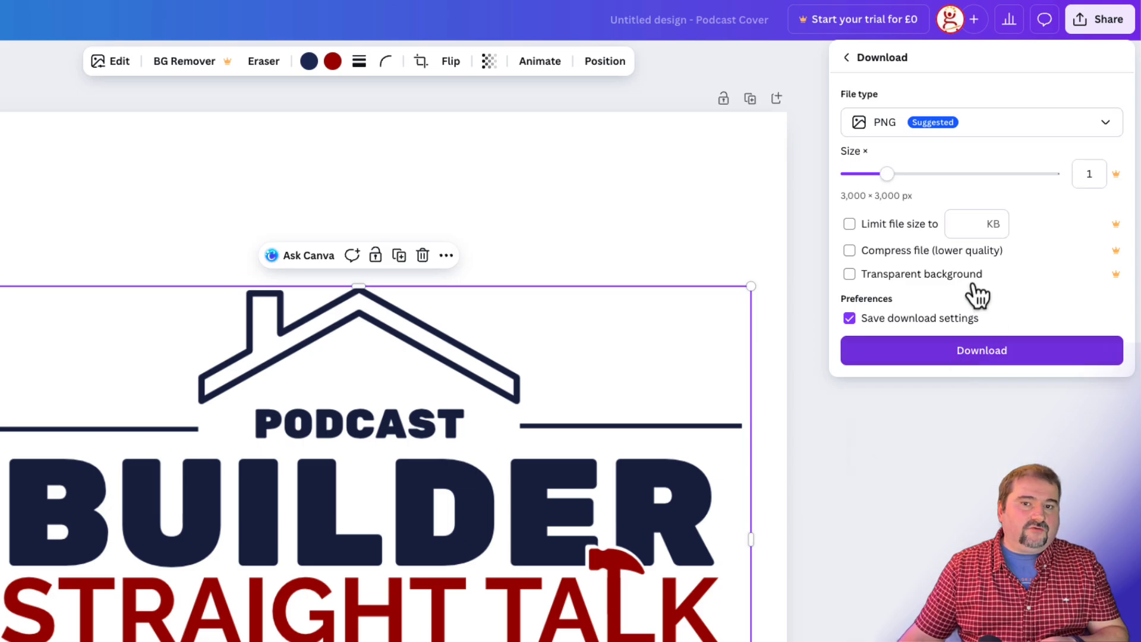
pyautogui.click(912, 131)
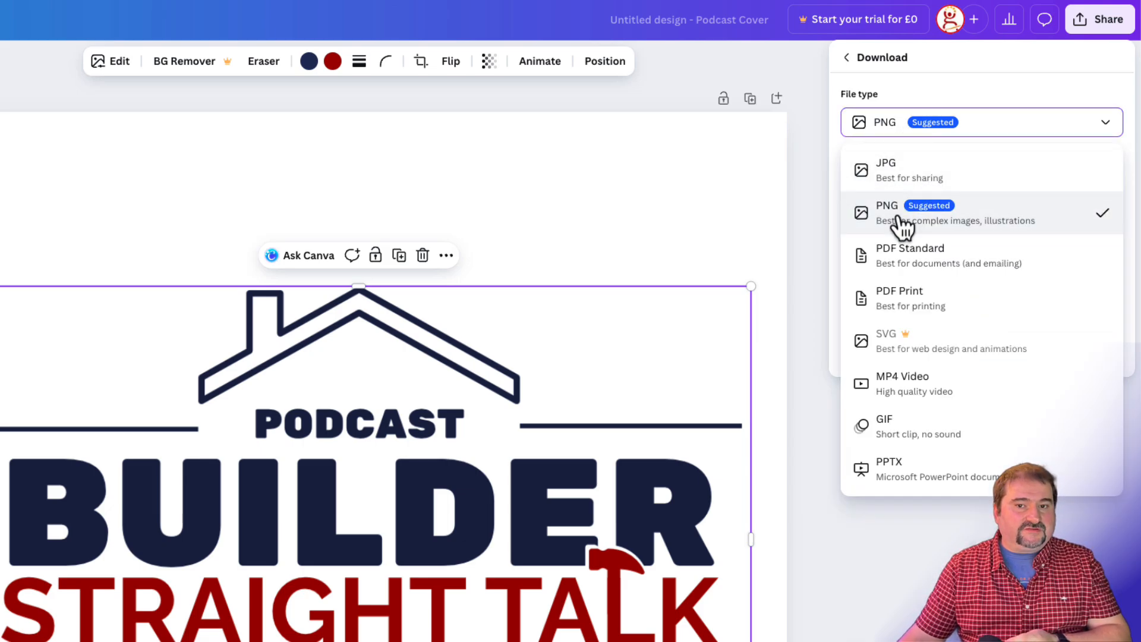
pyautogui.click(902, 225)
pyautogui.click(909, 134)
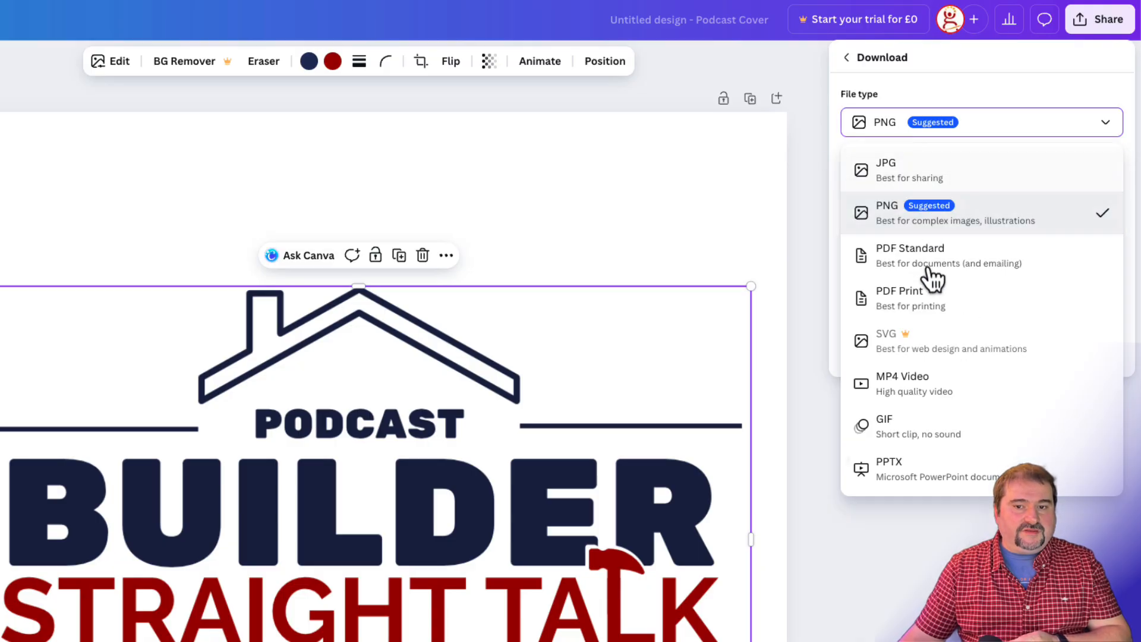
pyautogui.click(907, 211)
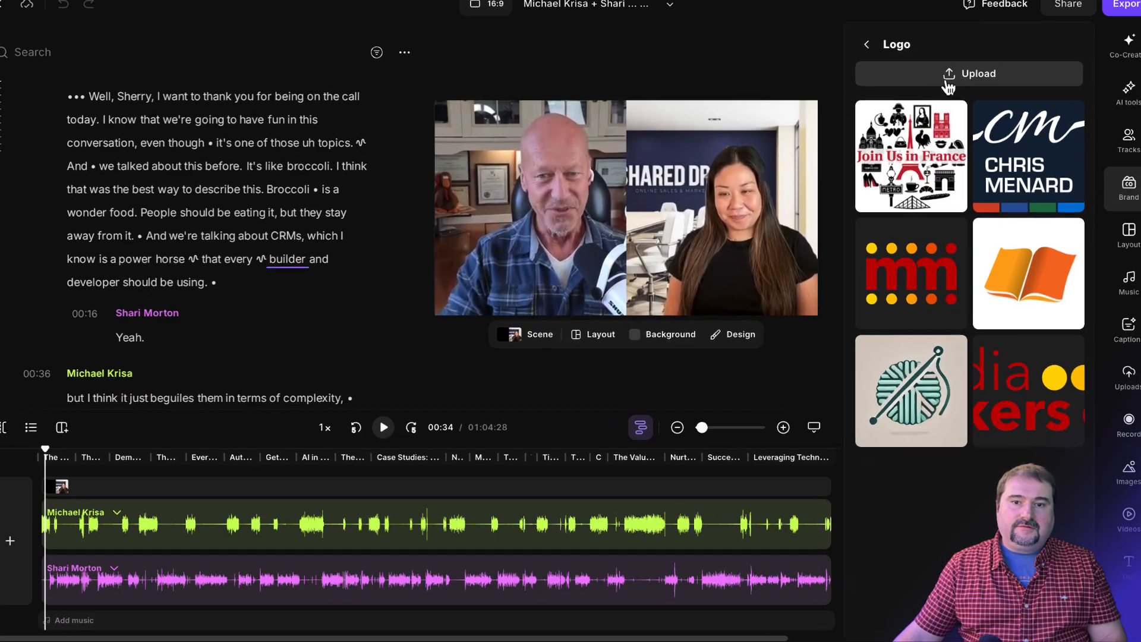
# Switch to Riverside and upload White-No-BG.png from the Logo versions PNG folder as a brand logo
pyautogui.click(960, 87)
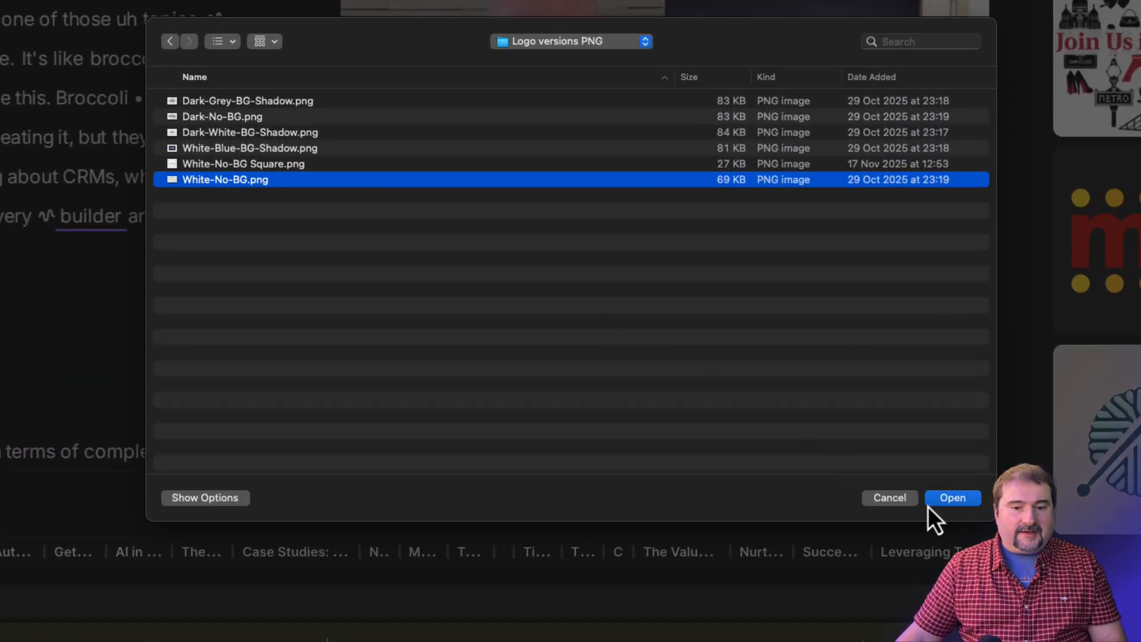
pyautogui.click(942, 499)
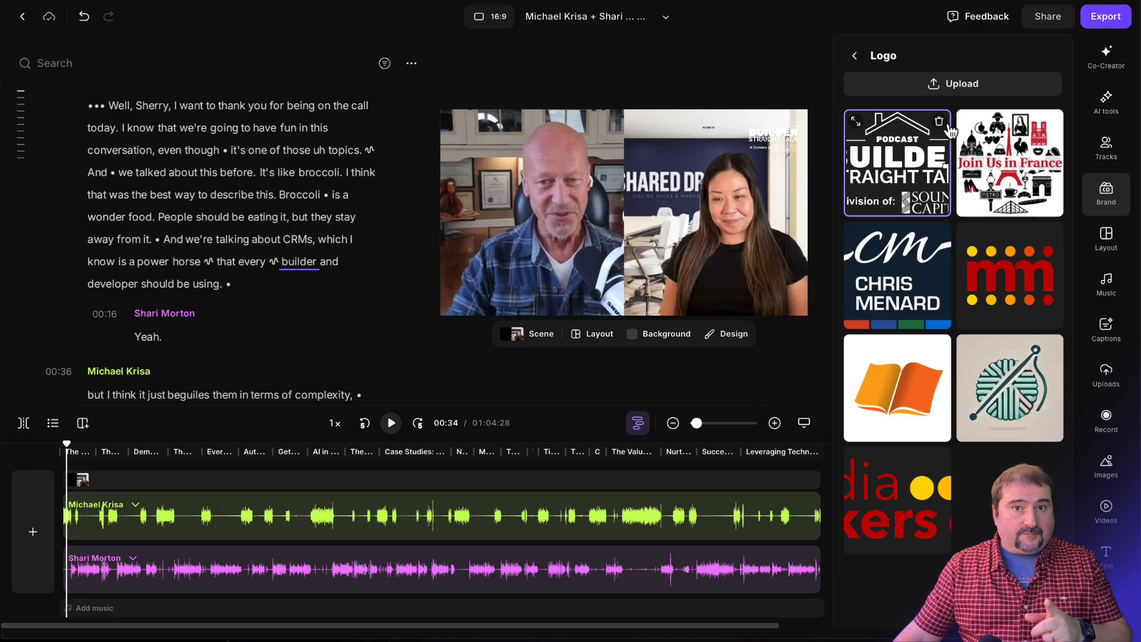
pyautogui.click(957, 90)
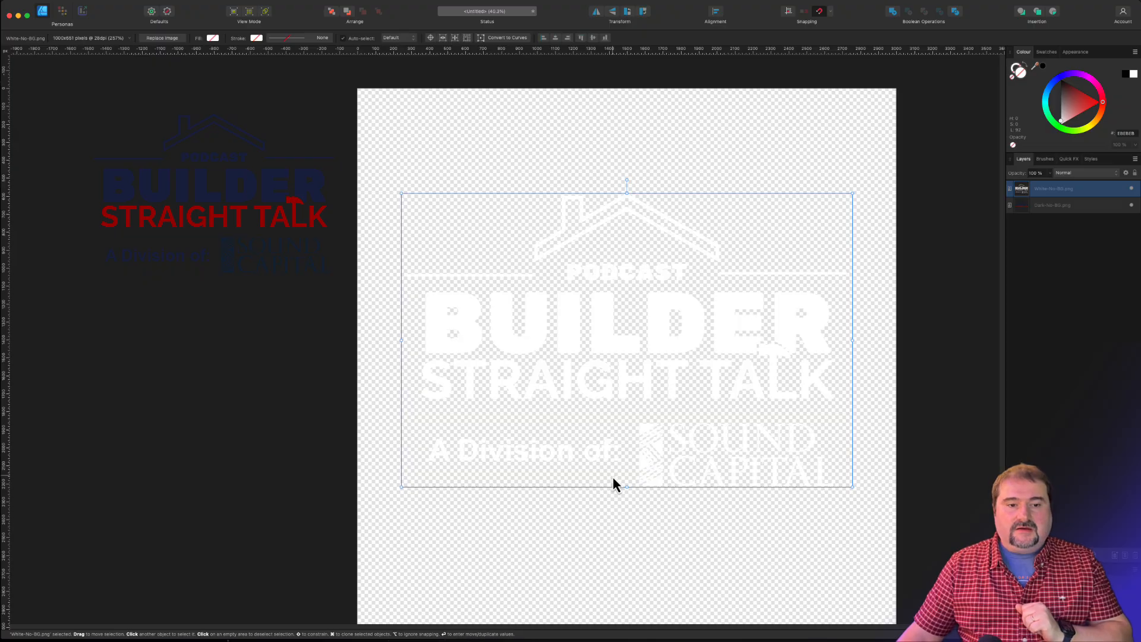
# Switch to Affinity Designer, review the square logo's PNG export settings and area options, and close them without exporting
pyautogui.scroll(-2, 613, 479)
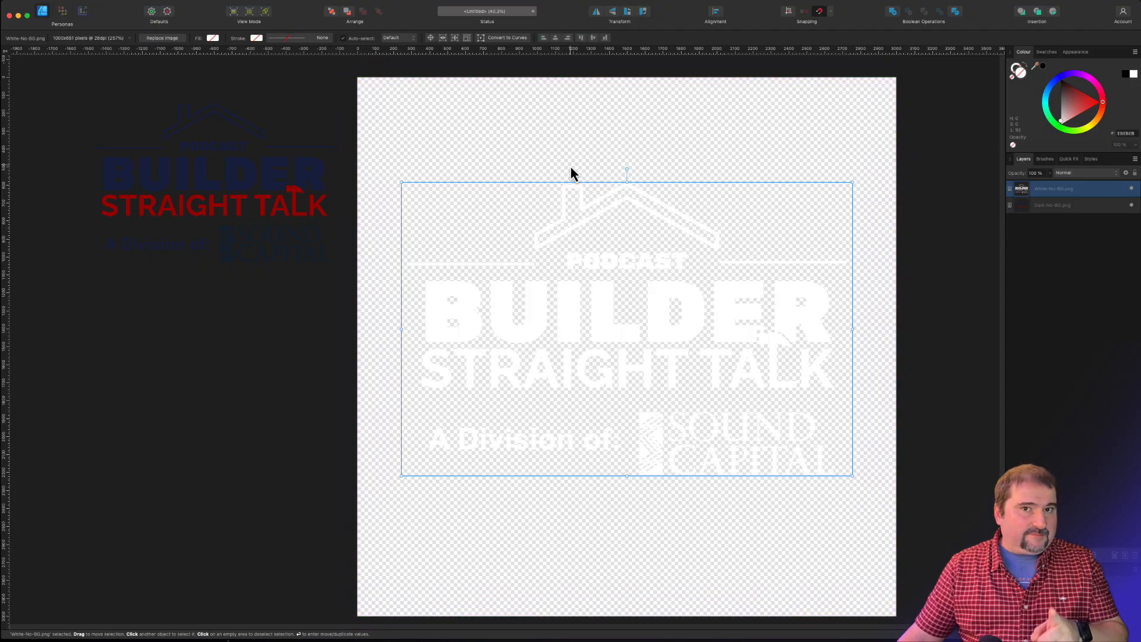
pyautogui.click(27, 1)
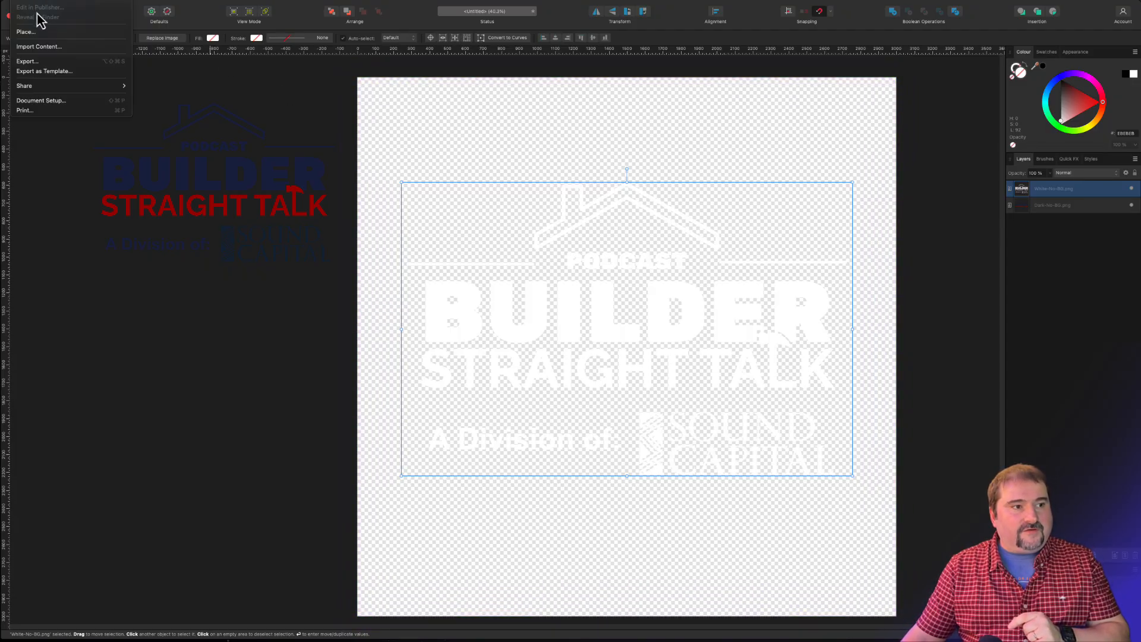
pyautogui.click(34, 62)
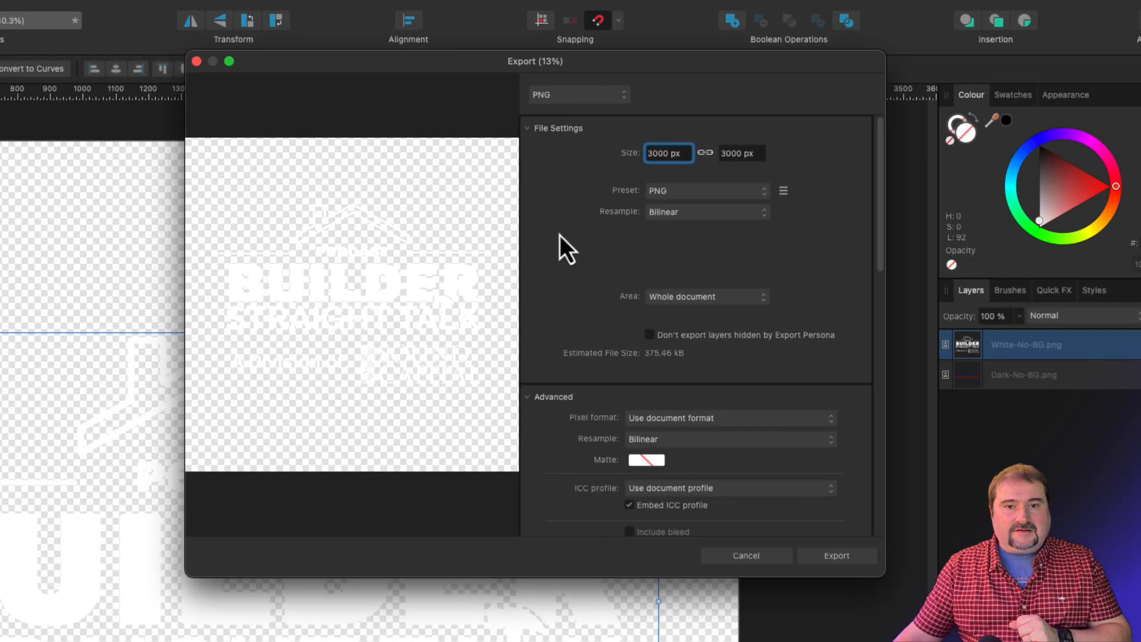
pyautogui.click(682, 306)
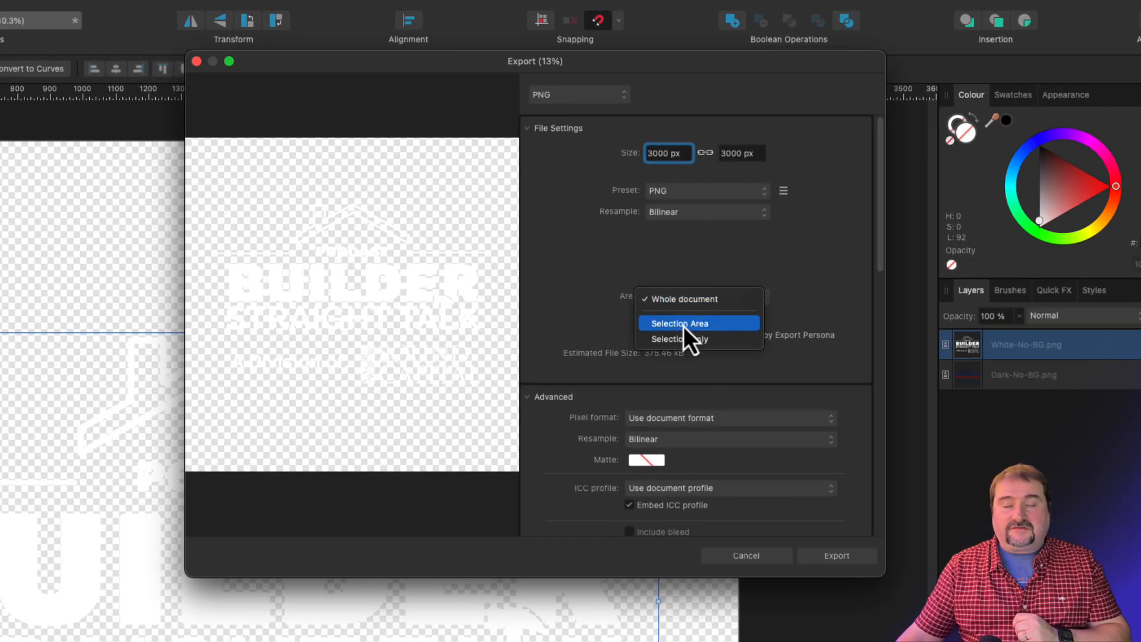
pyautogui.click(645, 267)
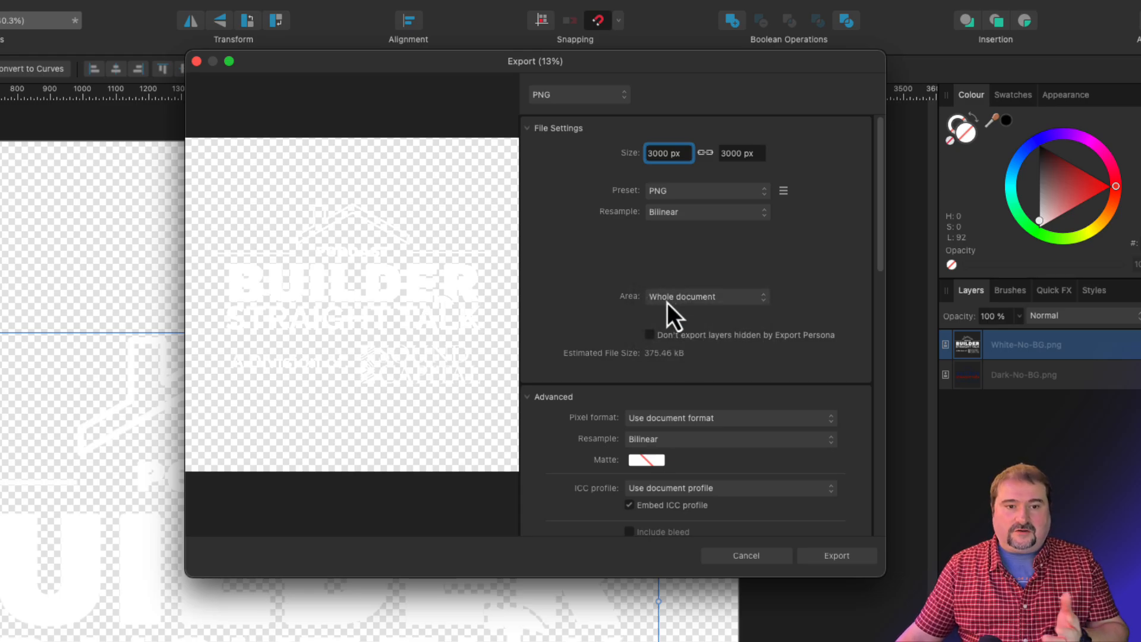
pyautogui.click(778, 562)
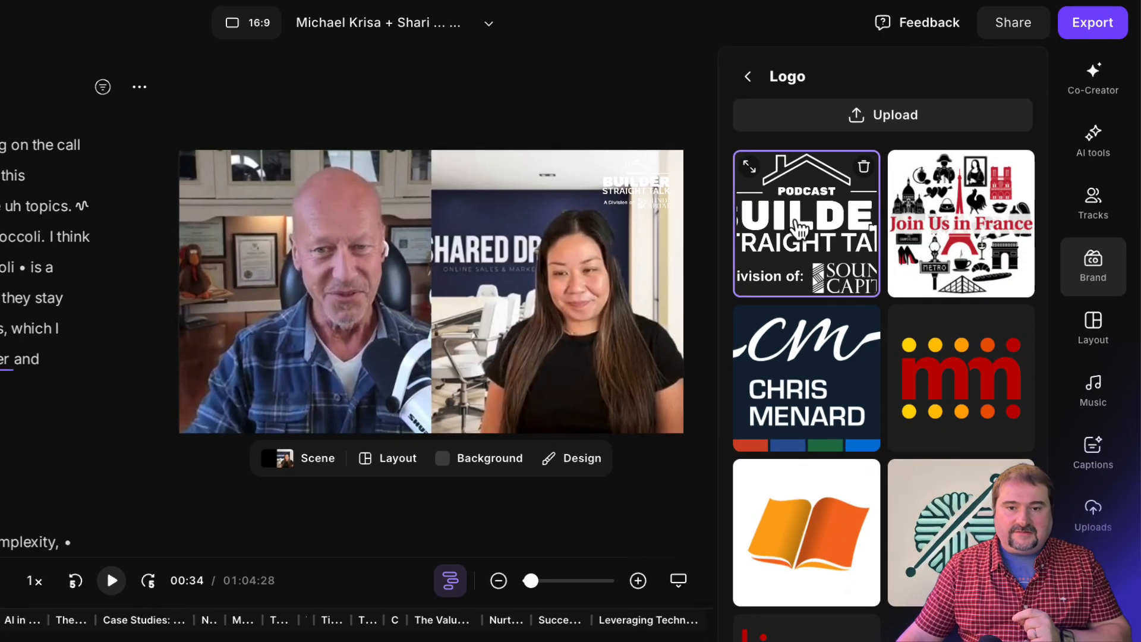
# Switch to Riverside and return from the logo library through the logo settings to the Brand overview
pyautogui.click(748, 77)
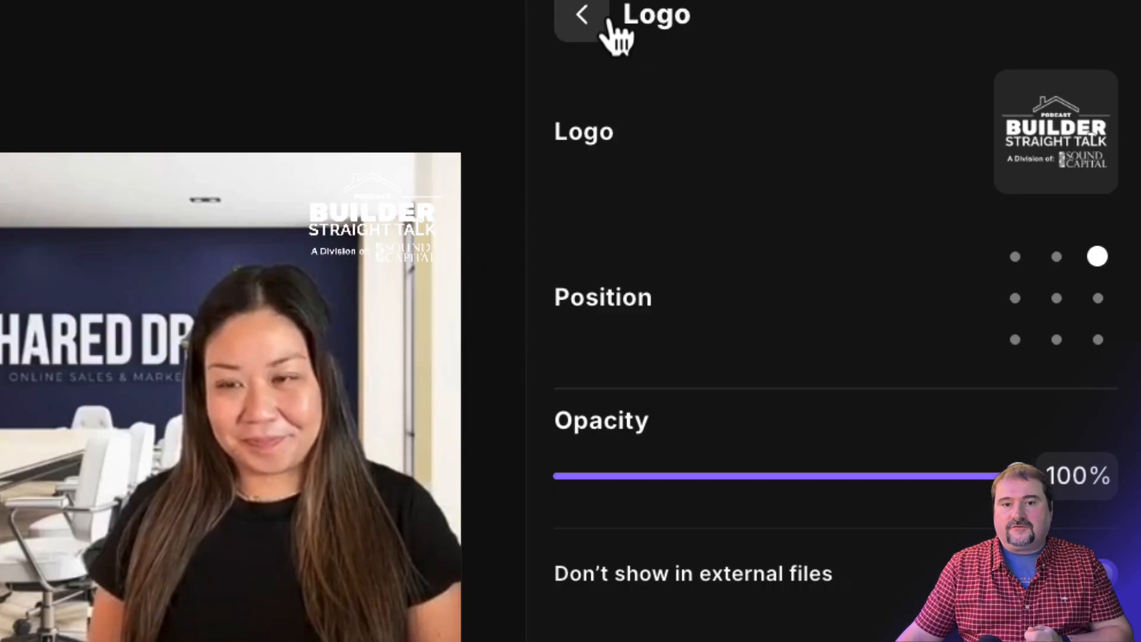
pyautogui.click(605, 18)
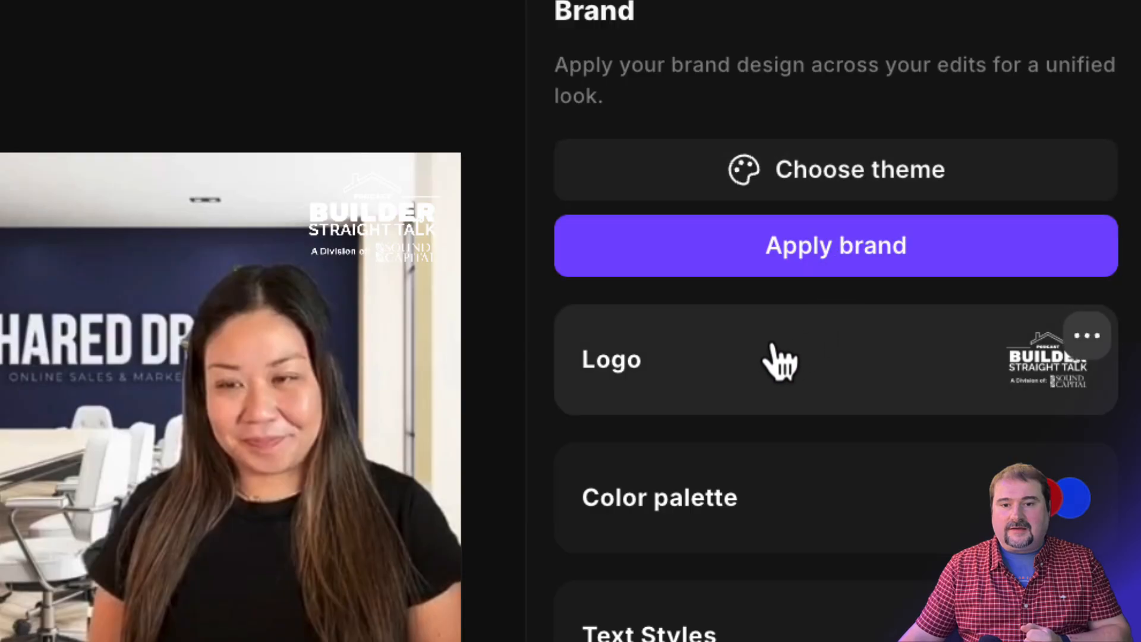
# Open the brand logo library and upload Dark-No-BG.png from the Logo versions PNG folder as the logo
pyautogui.click(779, 360)
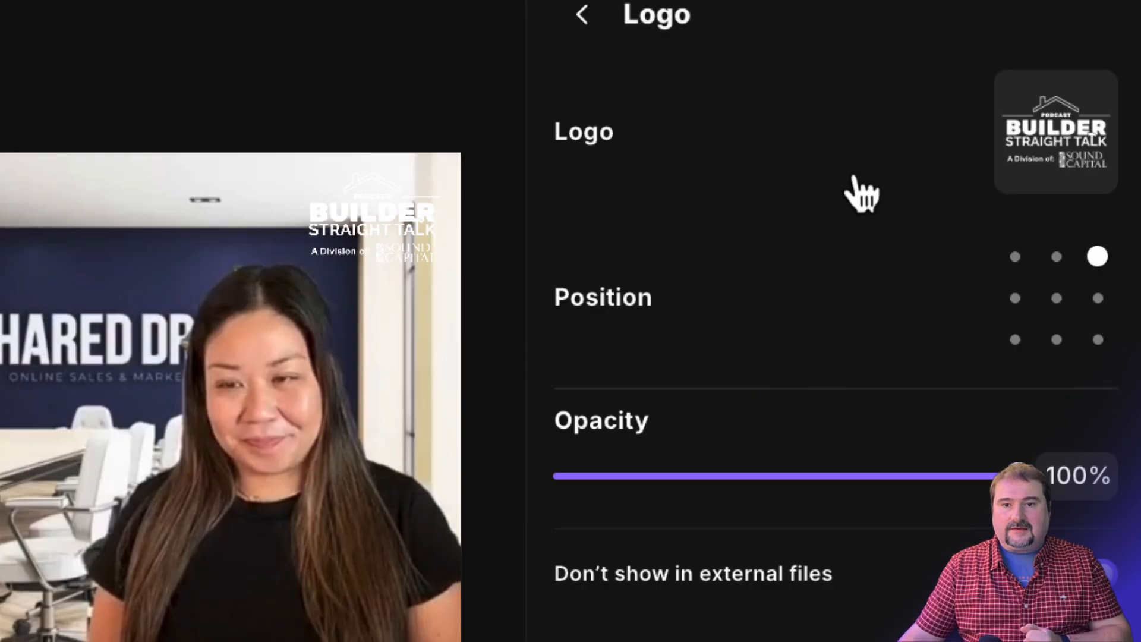
pyautogui.click(1058, 142)
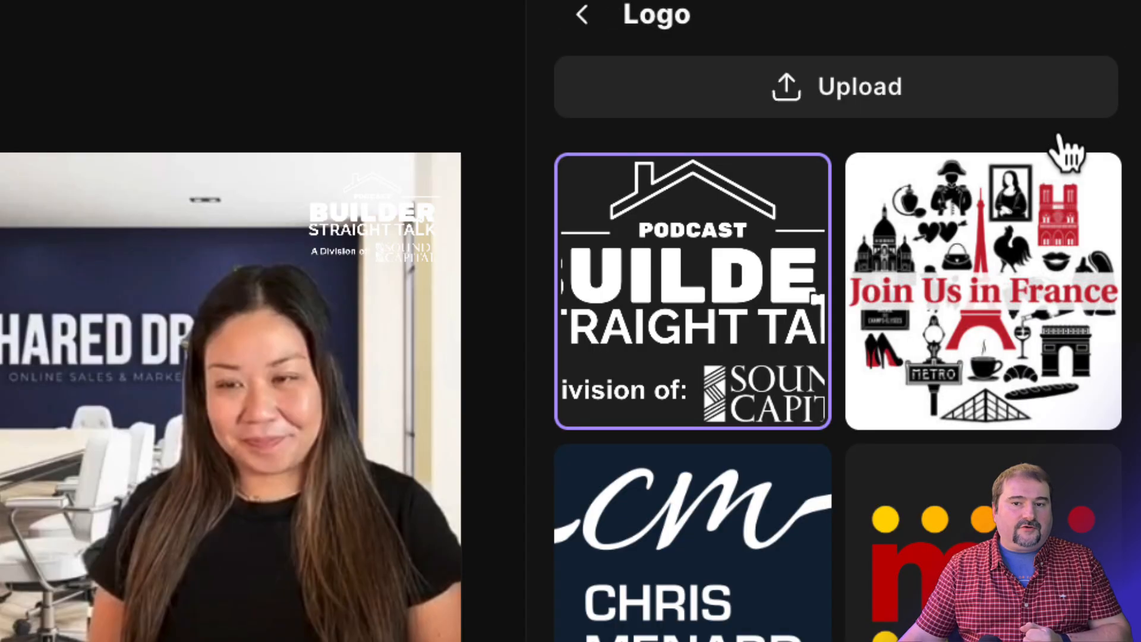
pyautogui.click(826, 89)
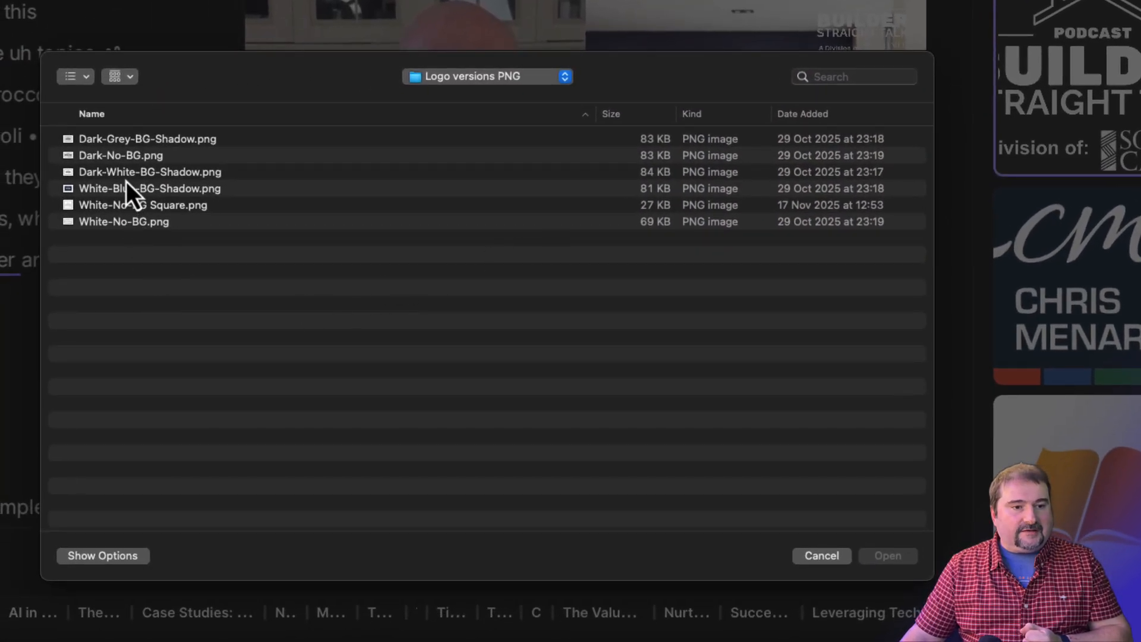
pyautogui.click(127, 157)
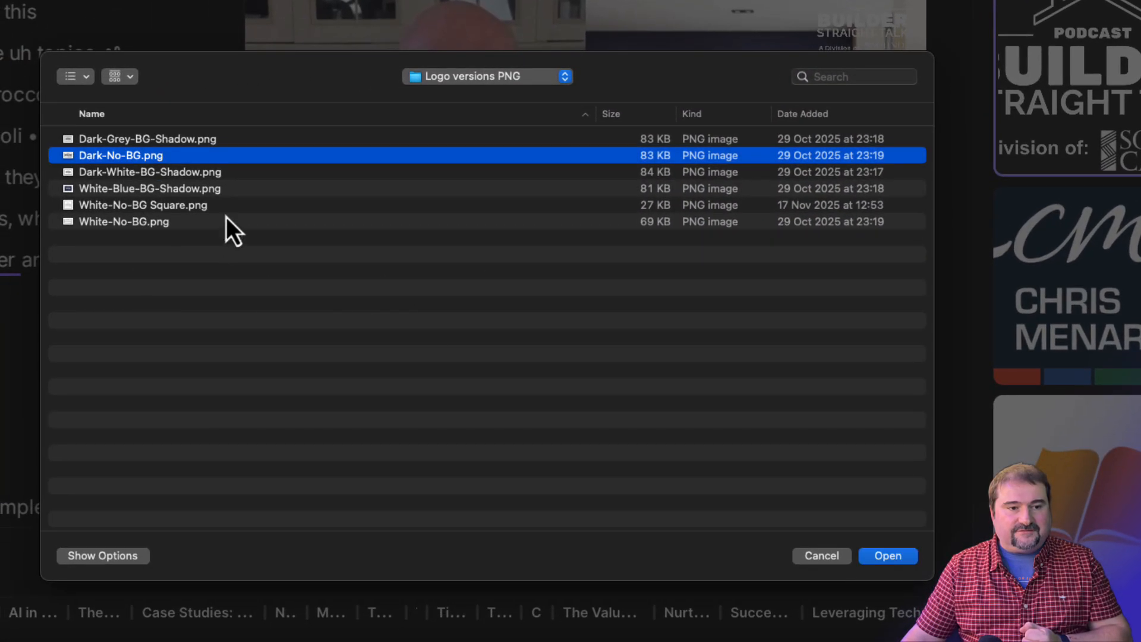
pyautogui.click(876, 561)
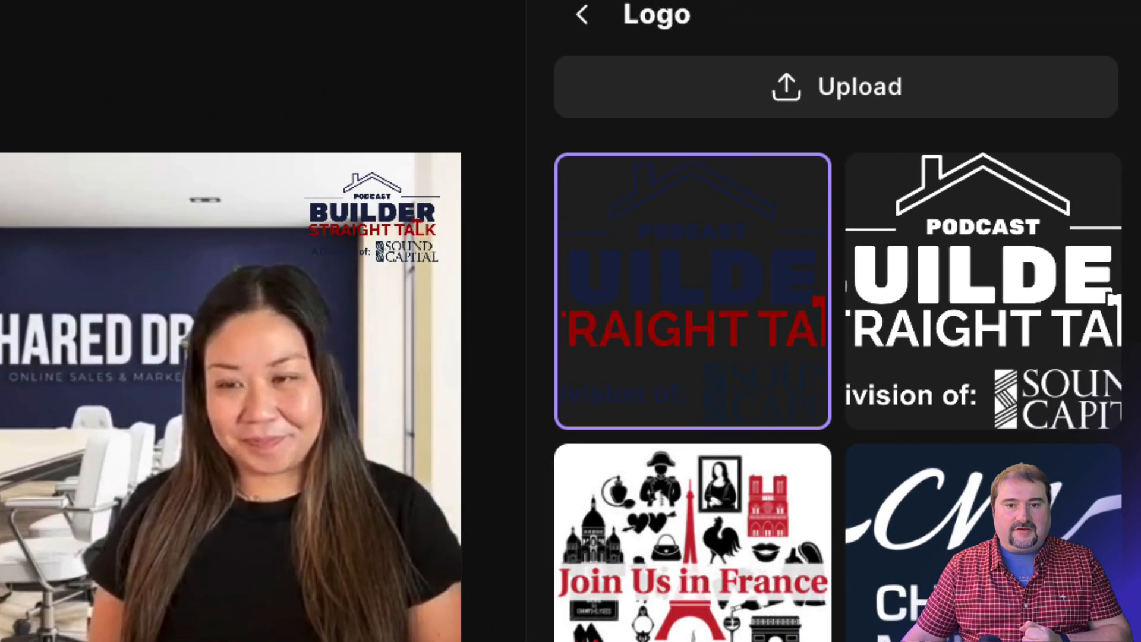
pyautogui.moveTo(708, 355)
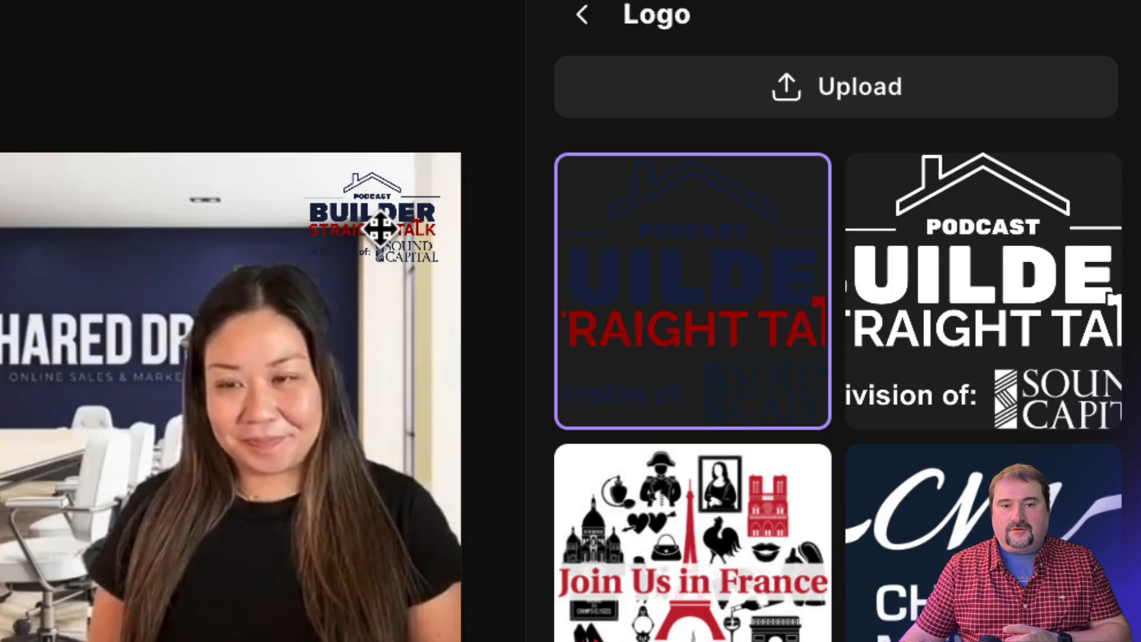
pyautogui.moveTo(642, 318)
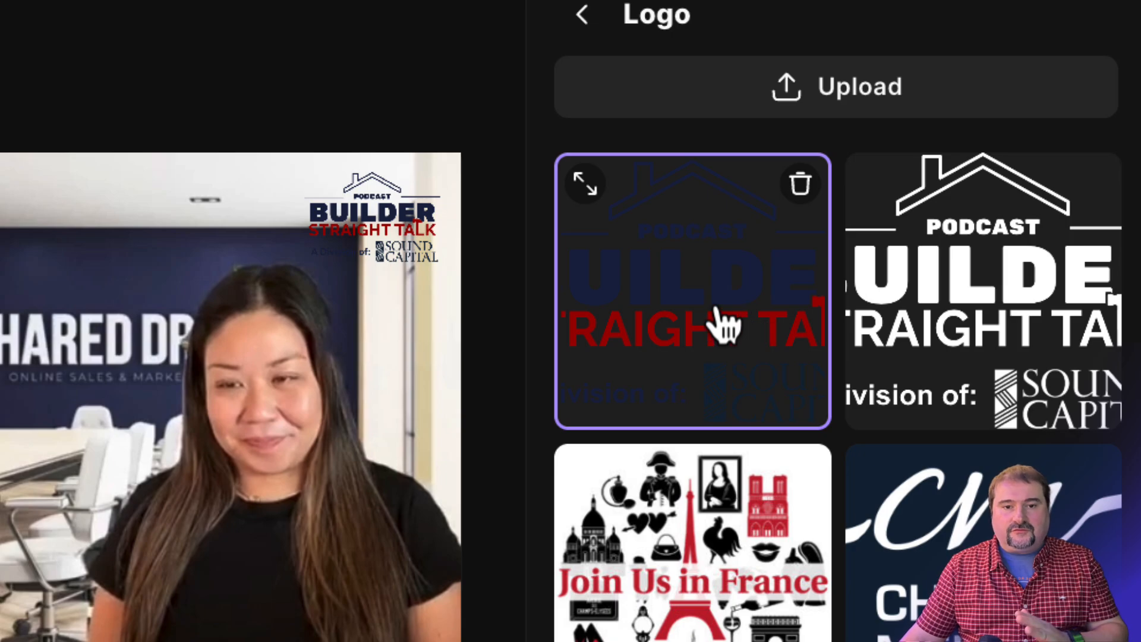
# Select the white Builder Straight Talk logo again, set its position to top left, and return to the Brand overview
pyautogui.click(1004, 308)
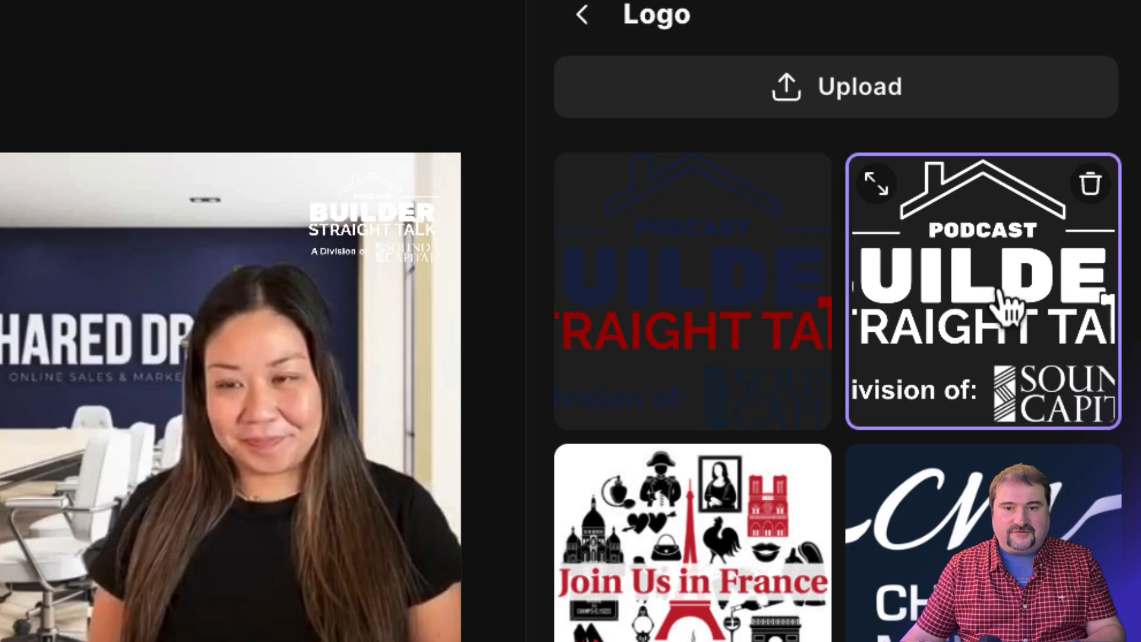
pyautogui.click(585, 18)
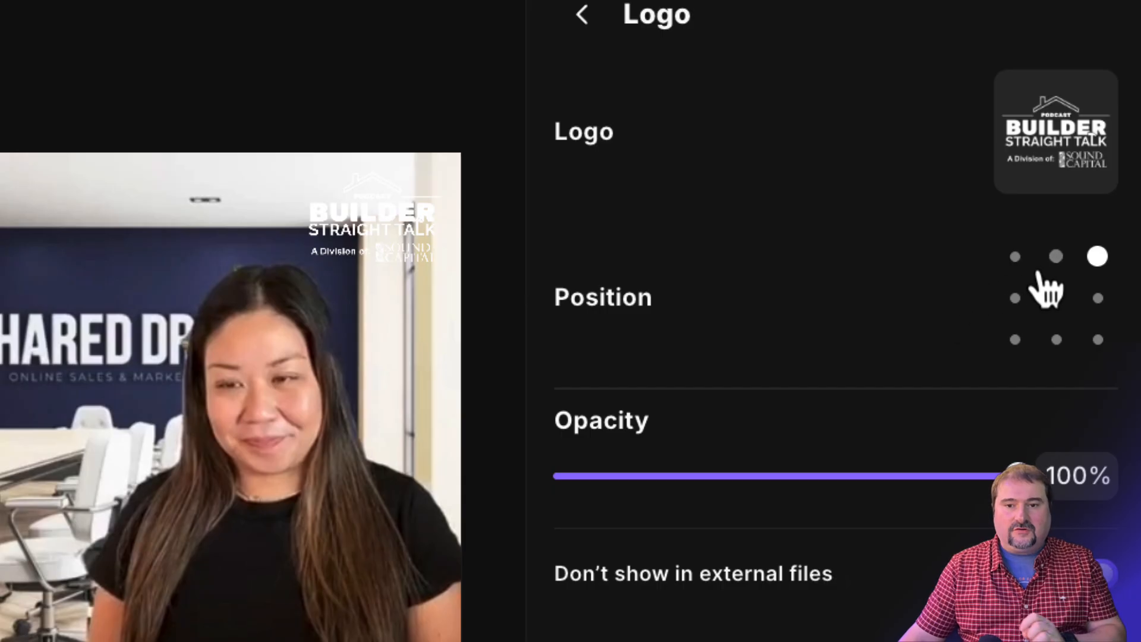
pyautogui.click(1015, 256)
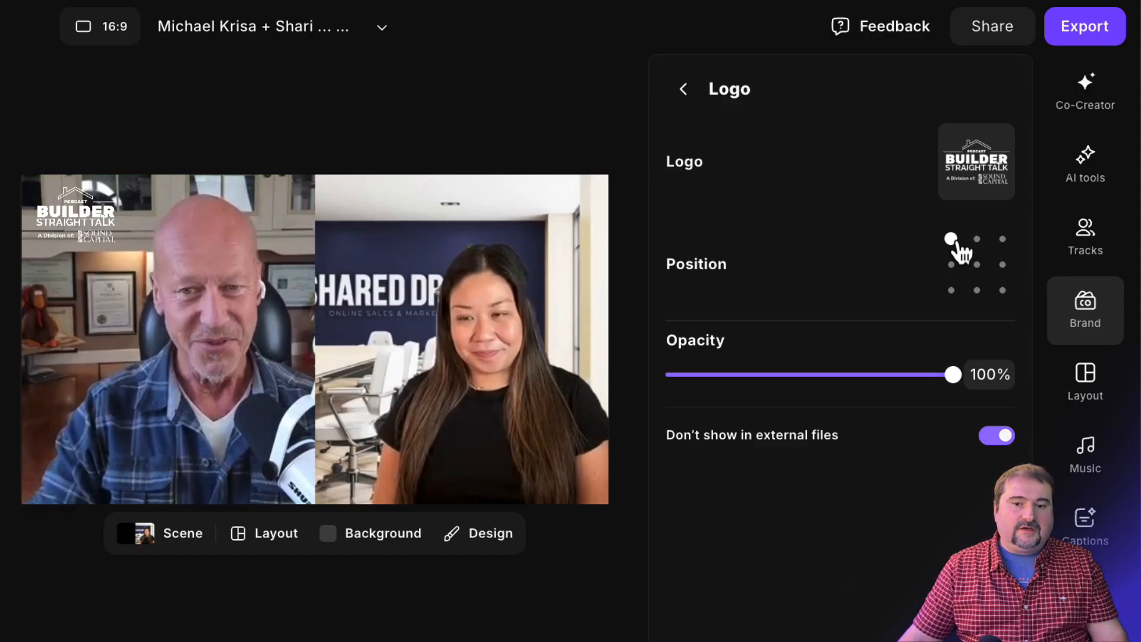
pyautogui.click(685, 91)
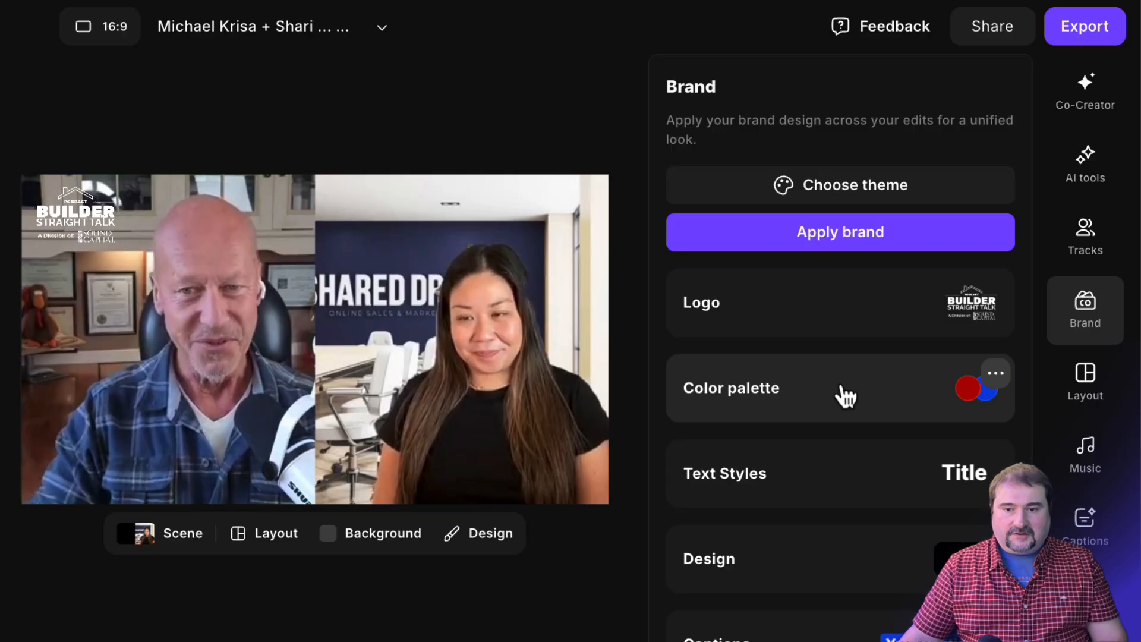
# In the brand color palette, darken the secondary blue and set the primary red to #8d0000
pyautogui.click(851, 409)
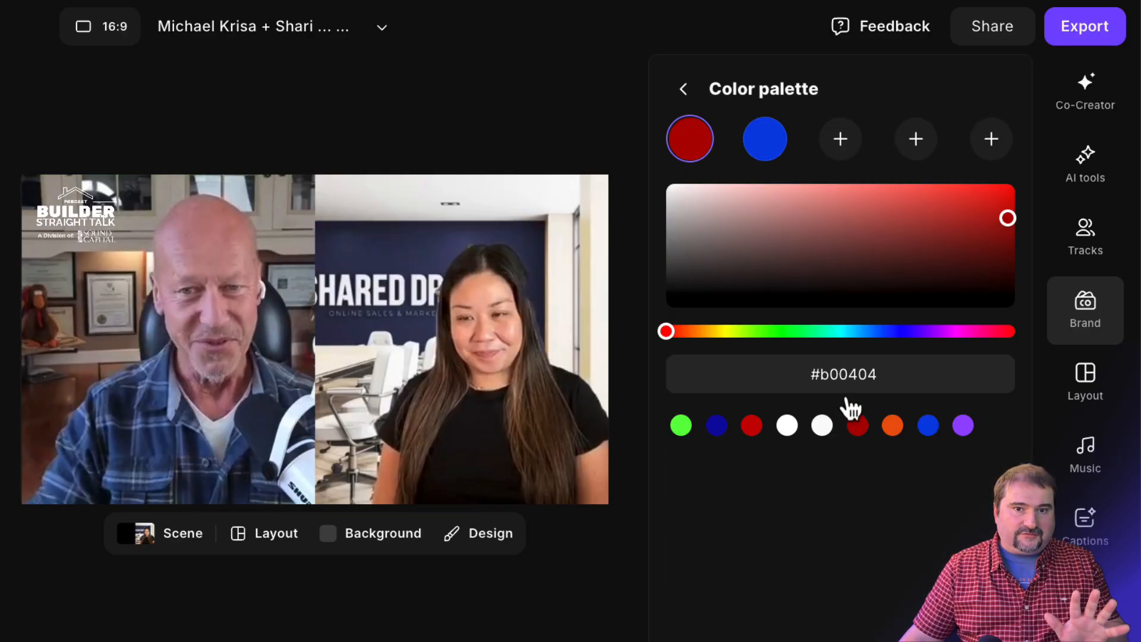
pyautogui.moveTo(766, 143)
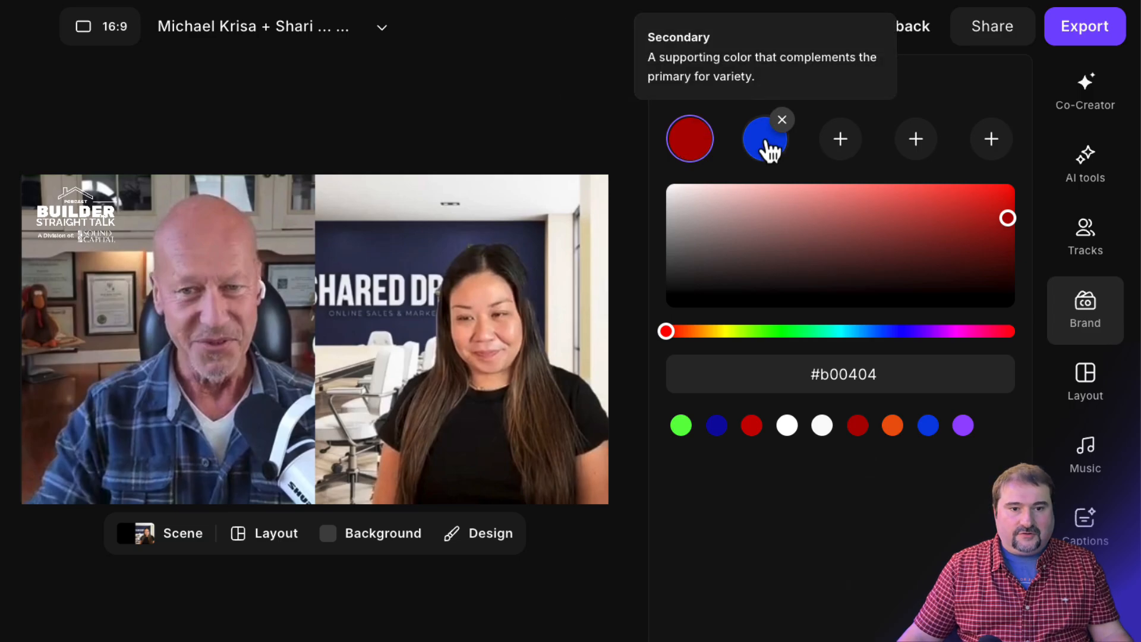
pyautogui.click(768, 150)
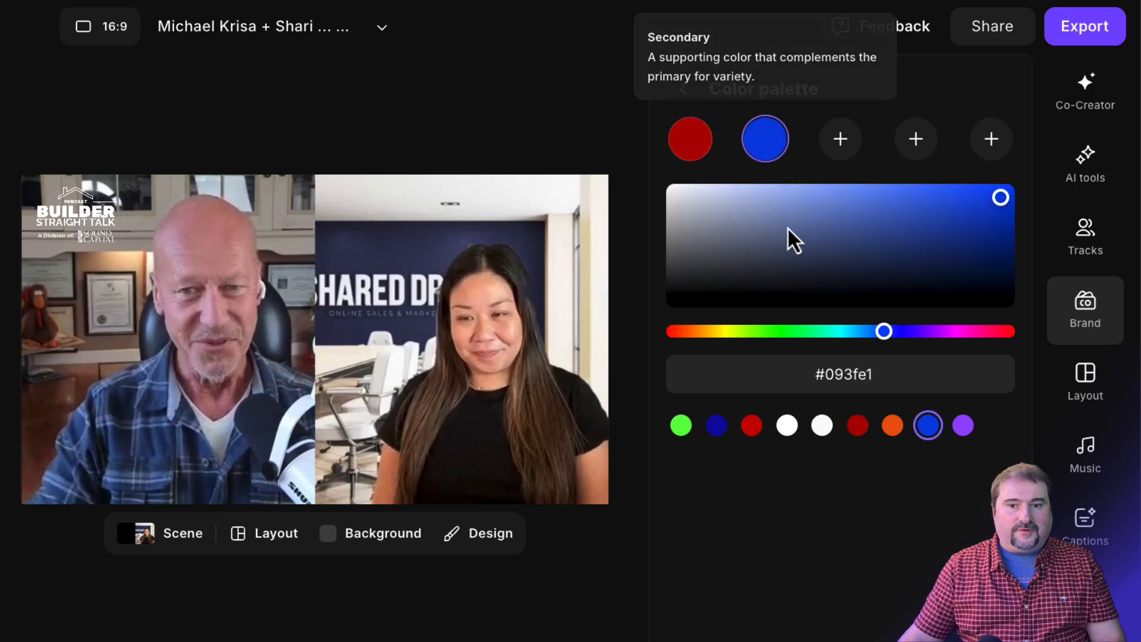
pyautogui.click(882, 332)
pyautogui.moveTo(999, 198); pyautogui.dragTo(1018, 239)
pyautogui.click(700, 150)
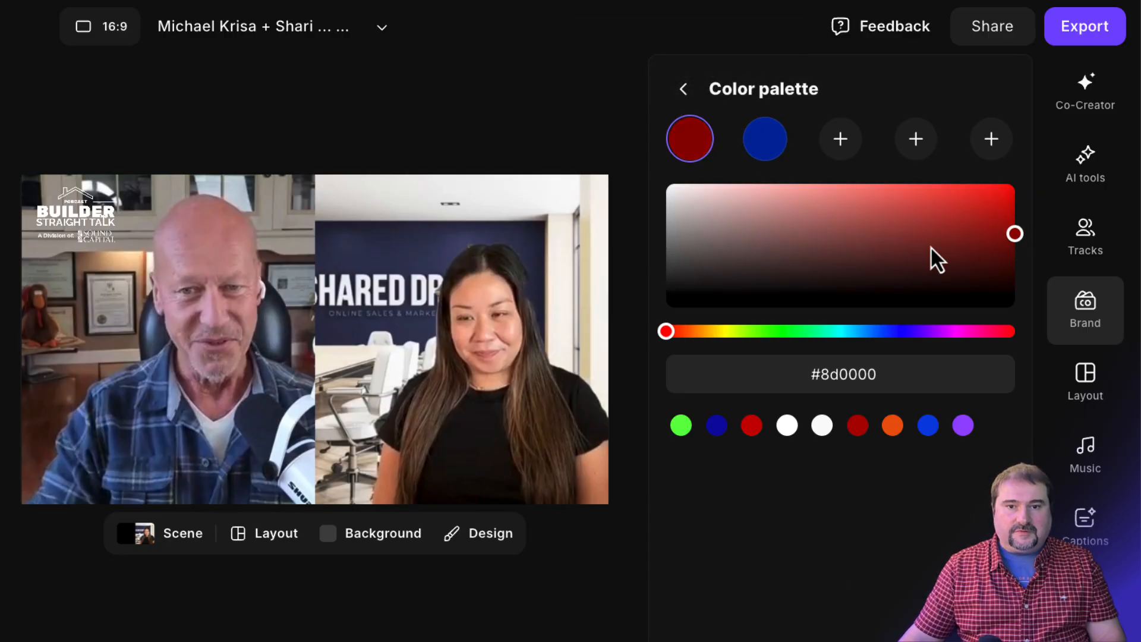
pyautogui.click(684, 90)
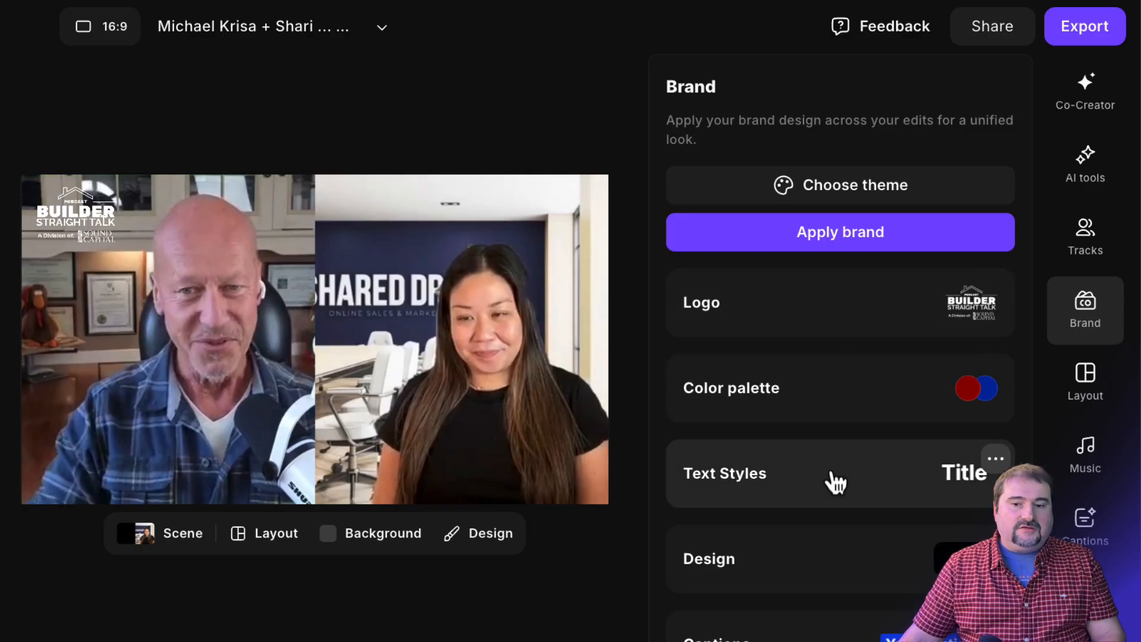
# Review the remaining brand sections, leave the editor for the project page, and look through the studio list without switching studios
pyautogui.scroll(-4, 960, 492)
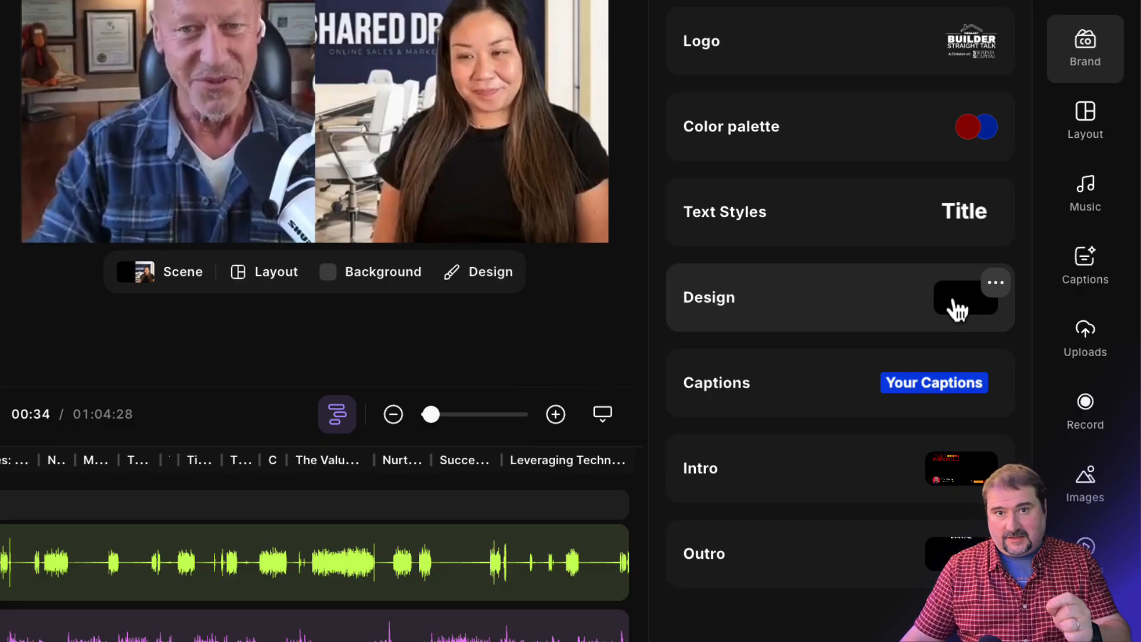
pyautogui.scroll(4, 957, 313)
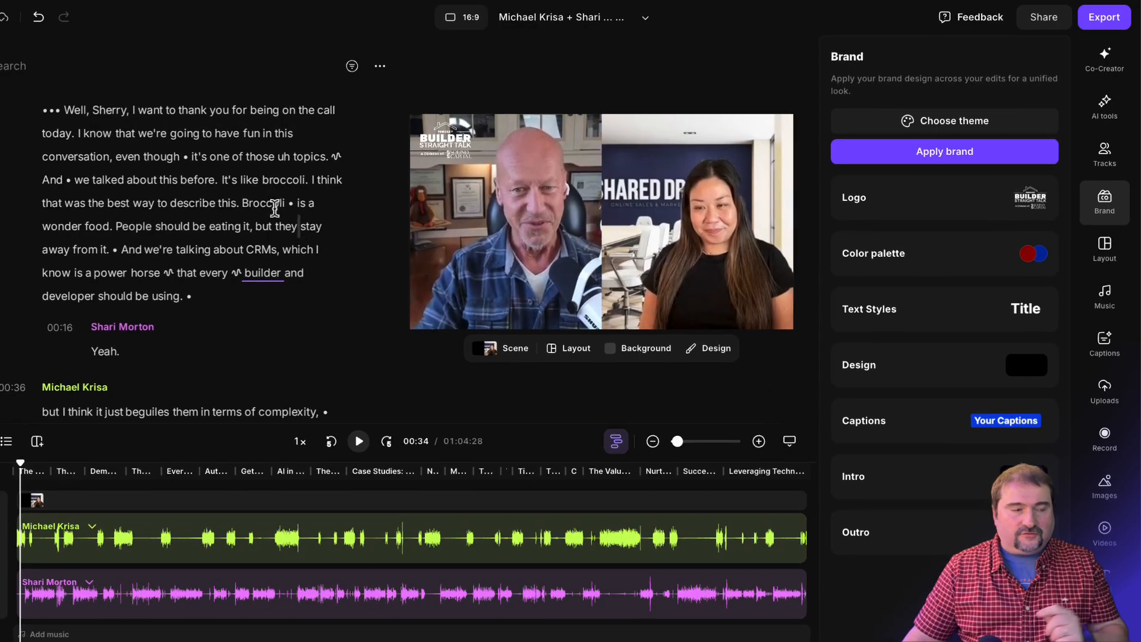
pyautogui.click(19, 23)
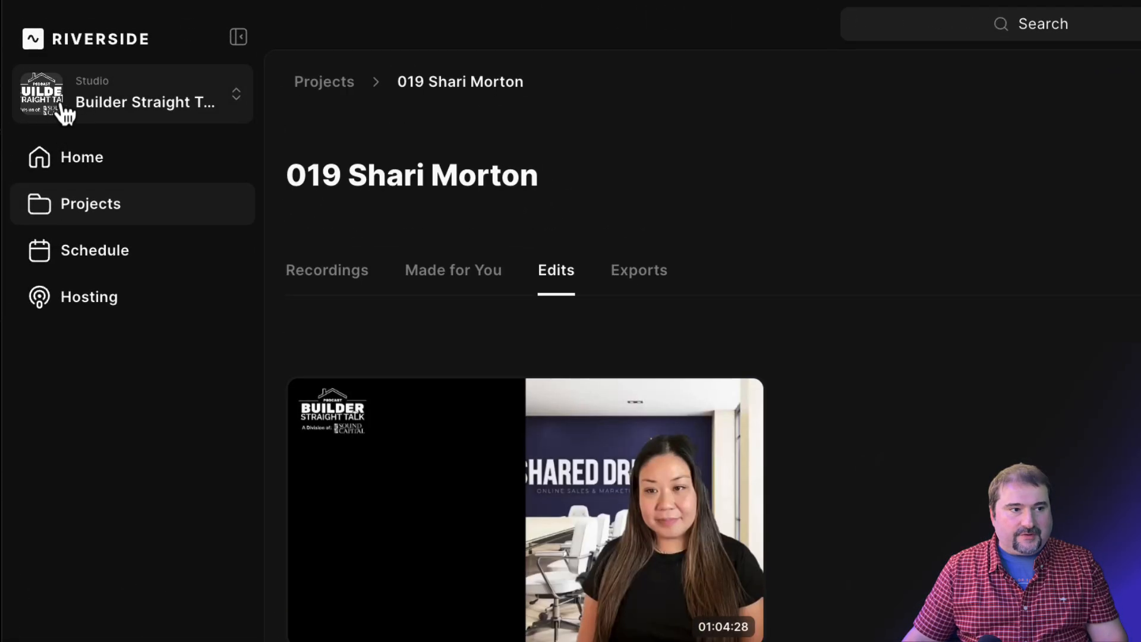
pyautogui.click(55, 108)
pyautogui.scroll(-7, 185, 309)
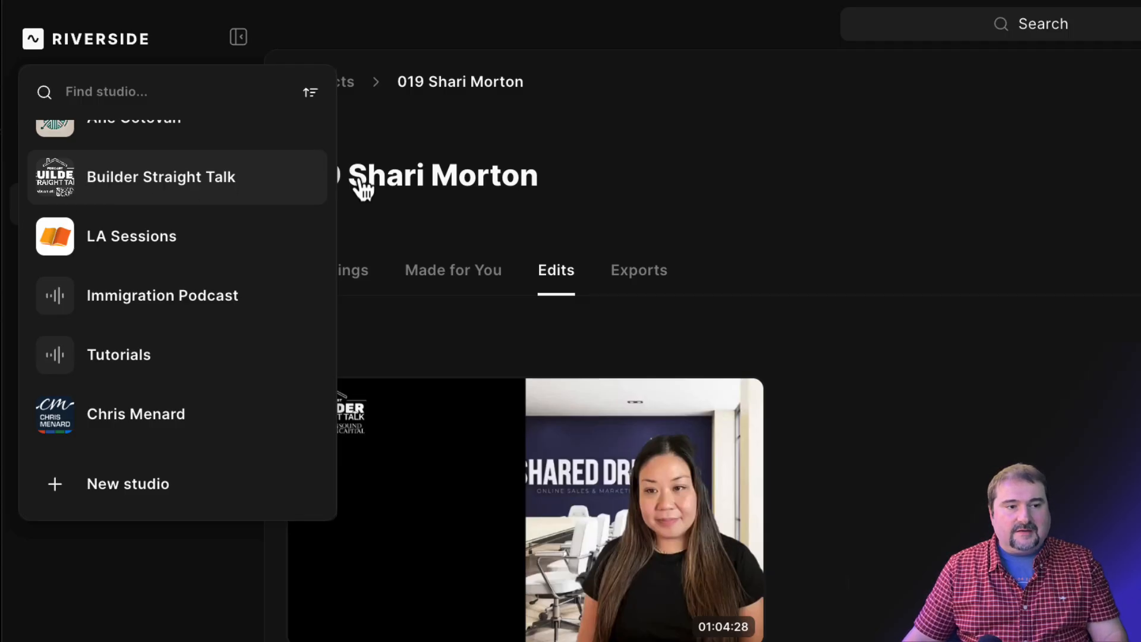
pyautogui.click(708, 165)
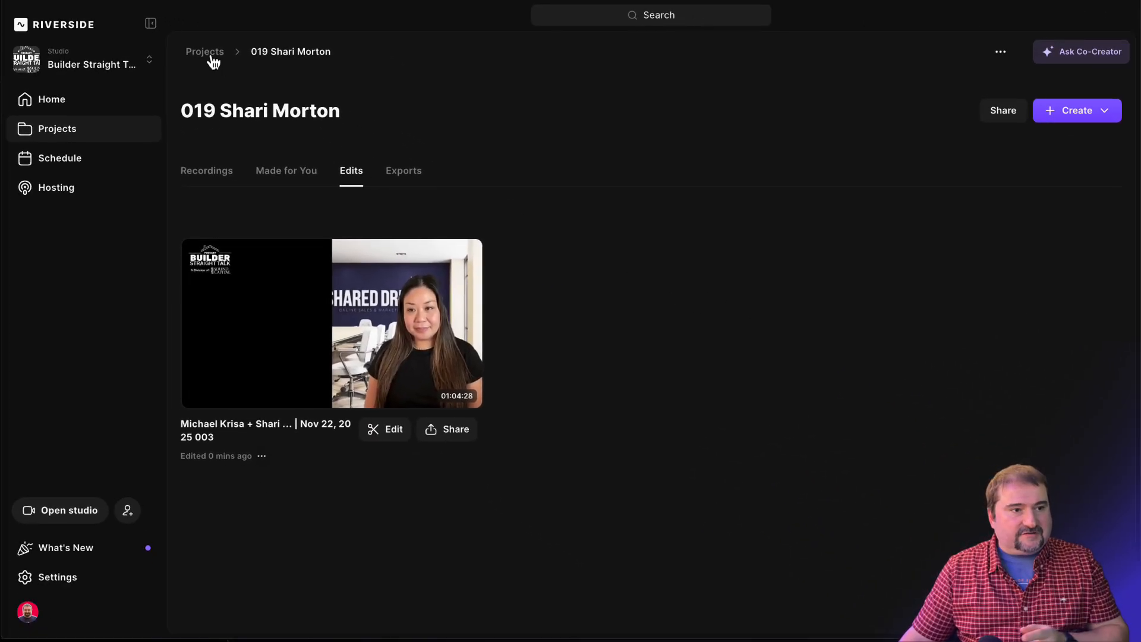
# Create a new project, enter its recording studio, and open the studio's brand settings
pyautogui.click(208, 54)
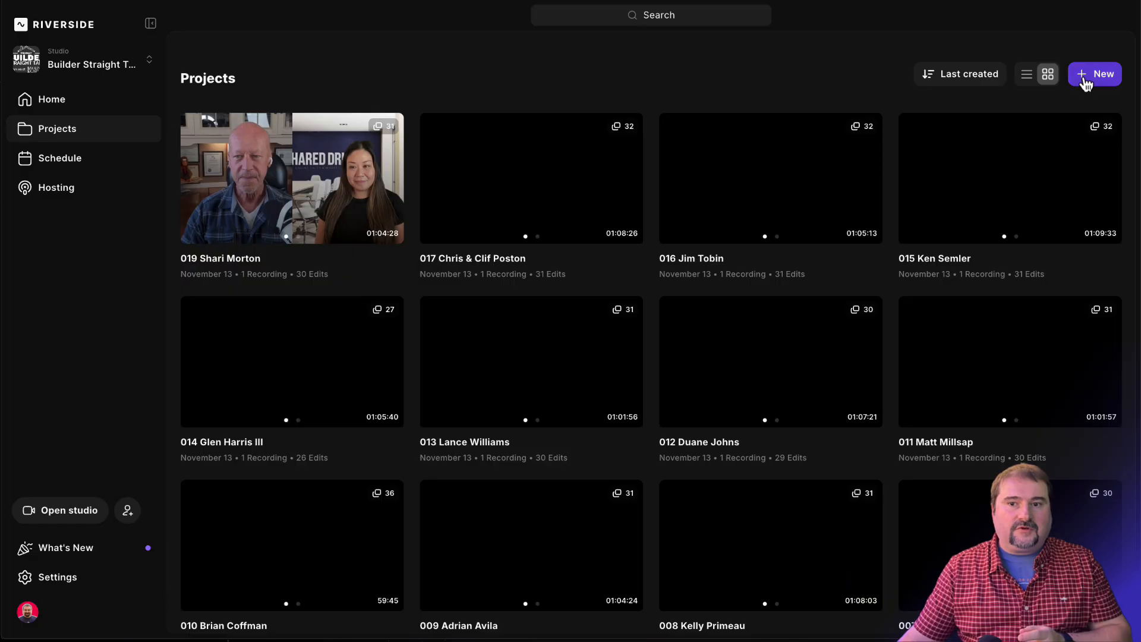
pyautogui.click(1086, 76)
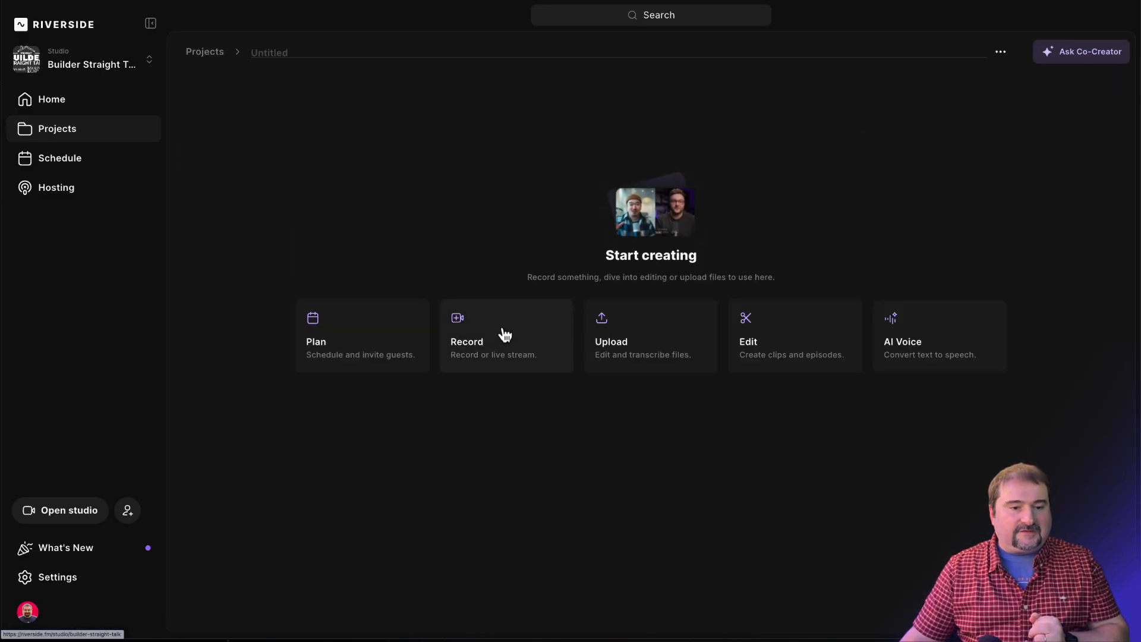
pyautogui.click(504, 336)
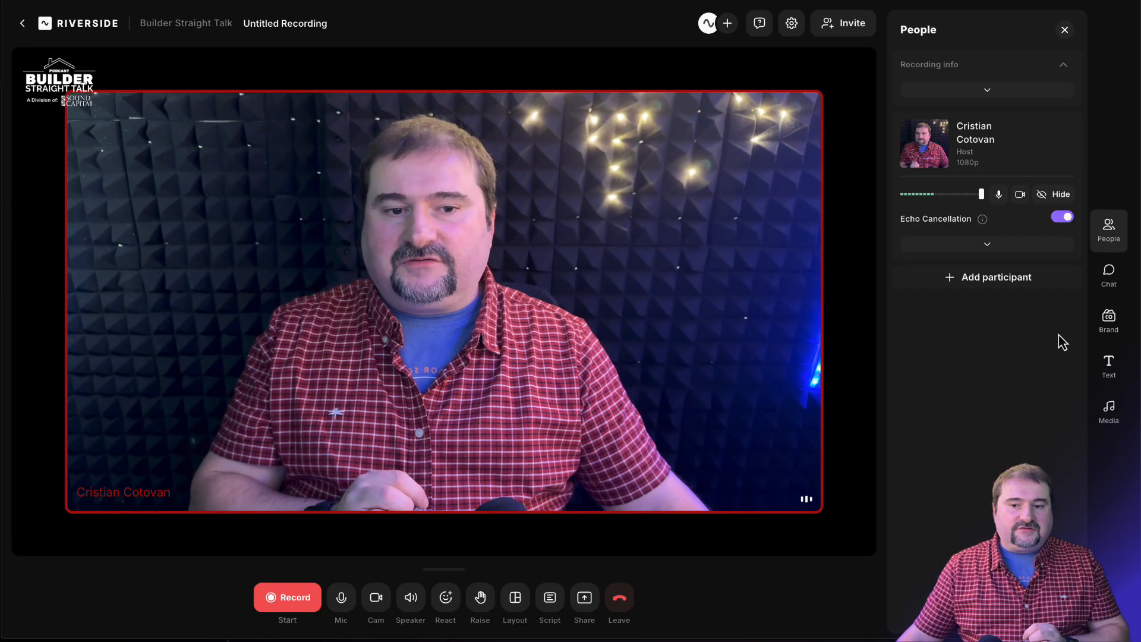
pyautogui.click(1108, 327)
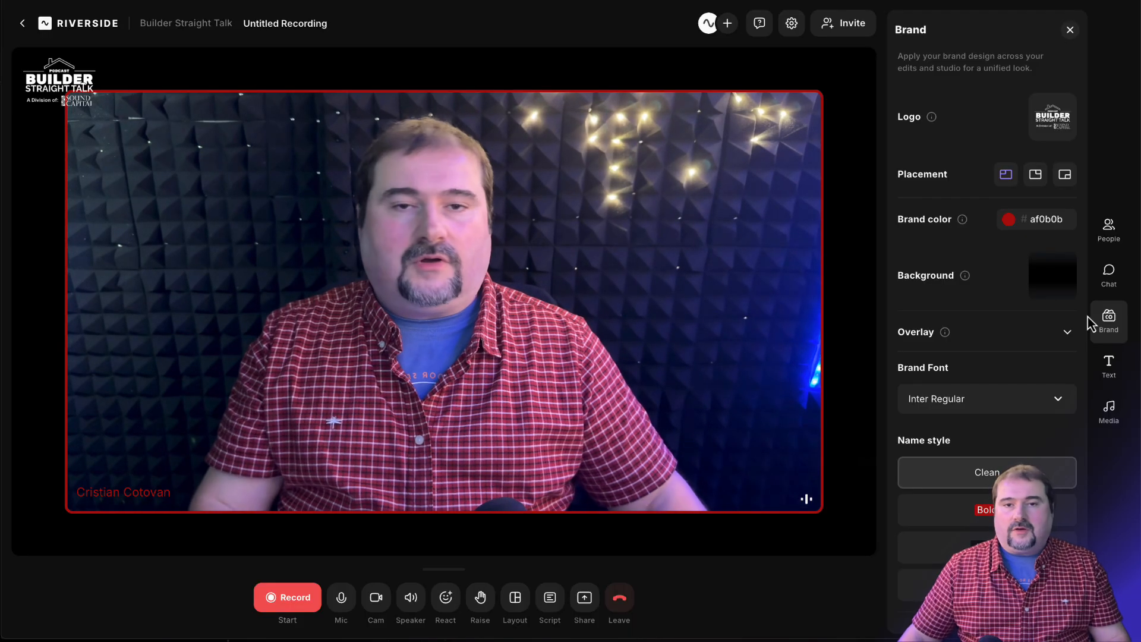
# Try the logo placement at top right and bottom right, and apply and remove the scrolling Subscribe and Like overlay
pyautogui.click(1036, 178)
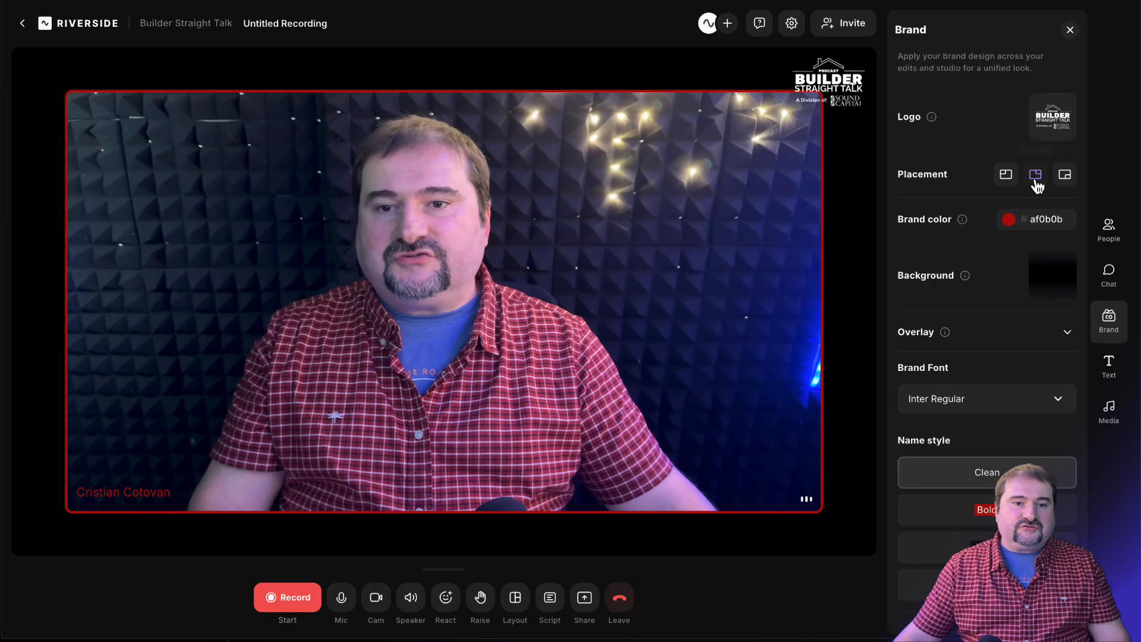
pyautogui.click(1071, 183)
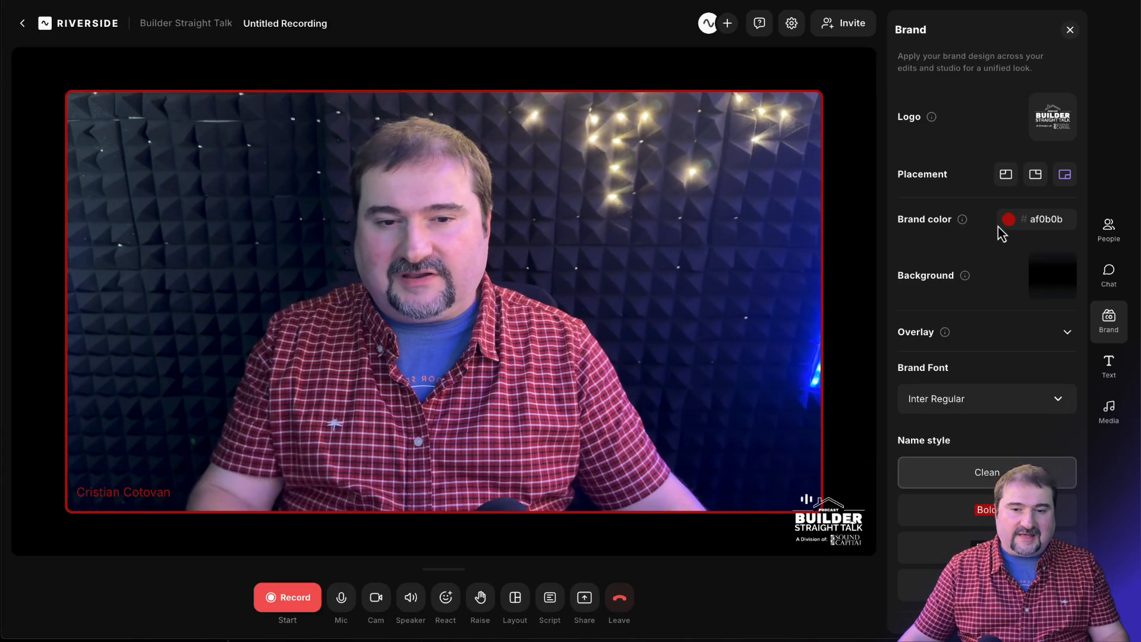
pyautogui.click(1066, 336)
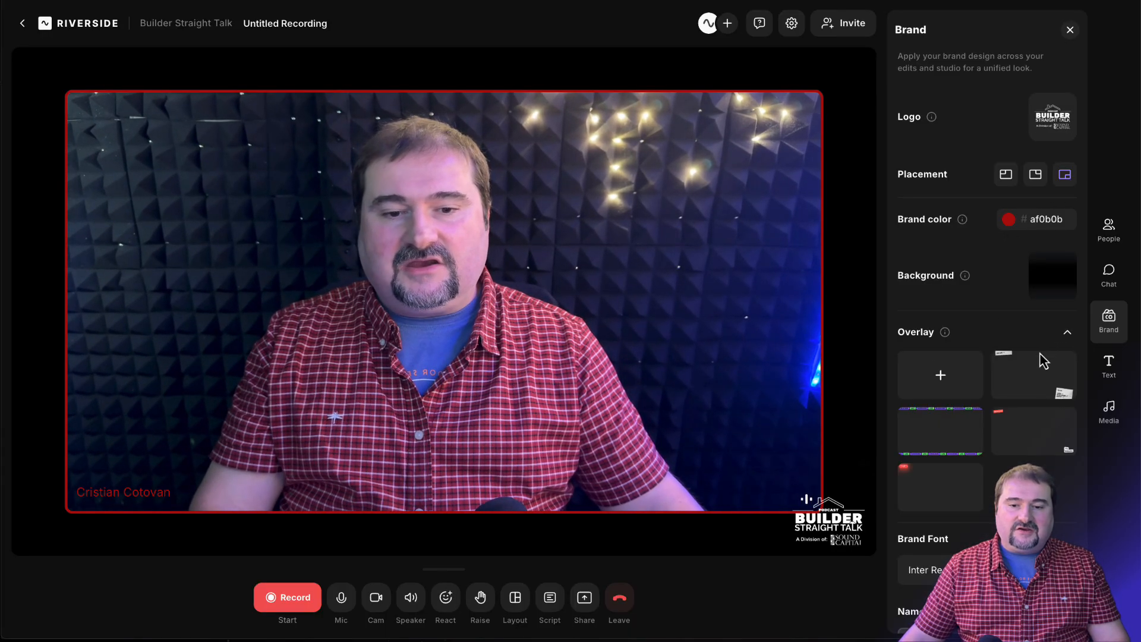
pyautogui.click(946, 440)
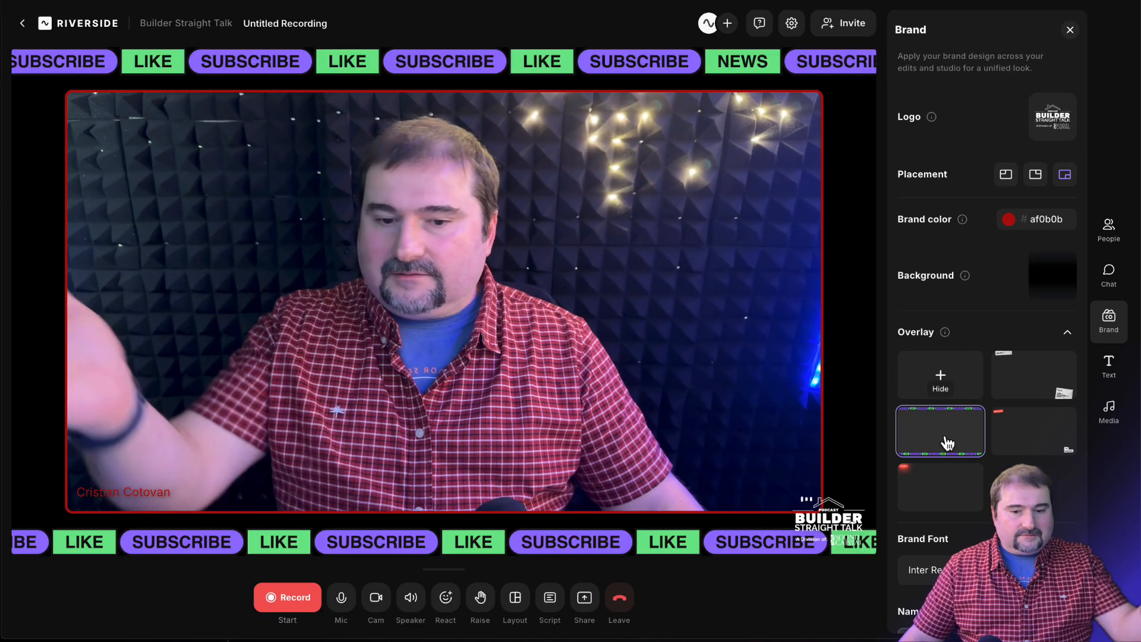
pyautogui.click(974, 376)
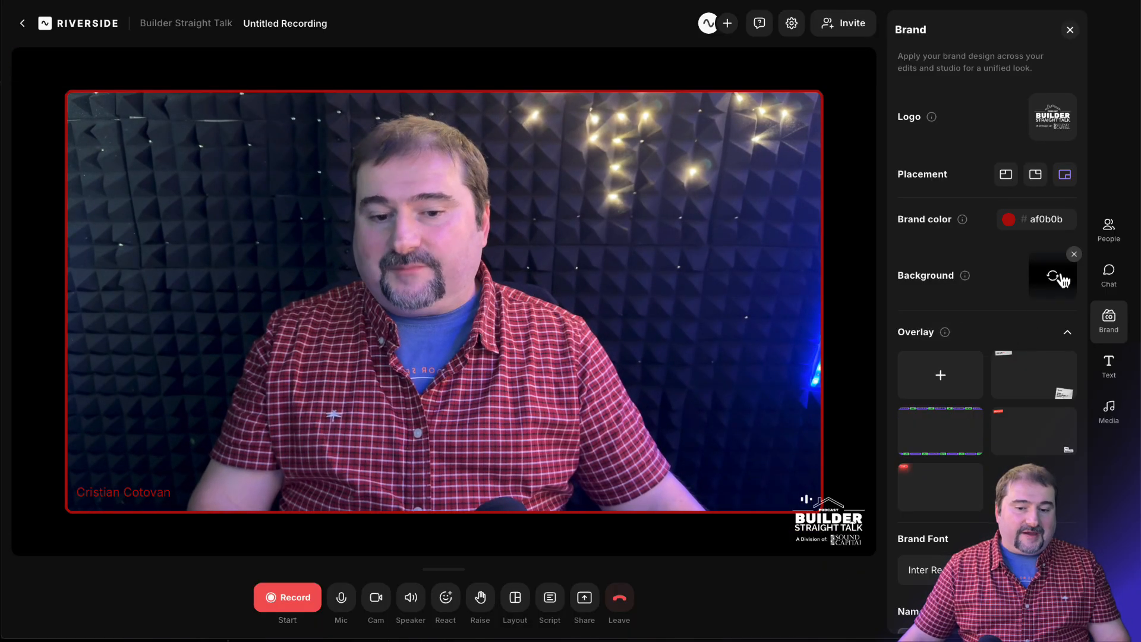
# Review the brand font and name style options, and set the studio logo placement to top left
pyautogui.scroll(-3, 988, 496)
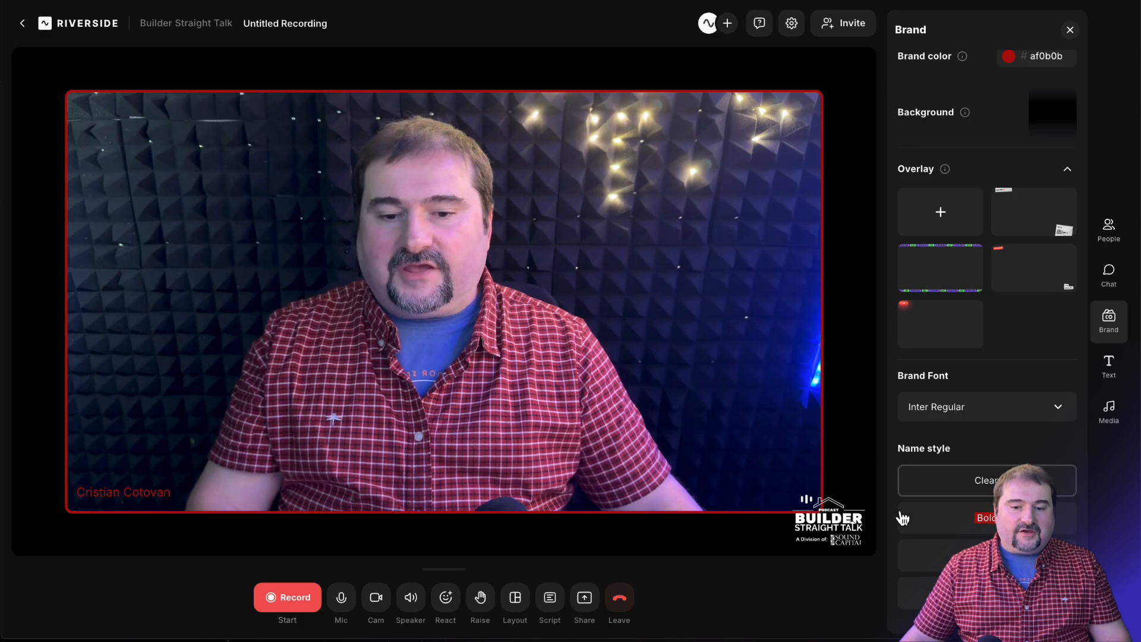
pyautogui.scroll(3, 989, 256)
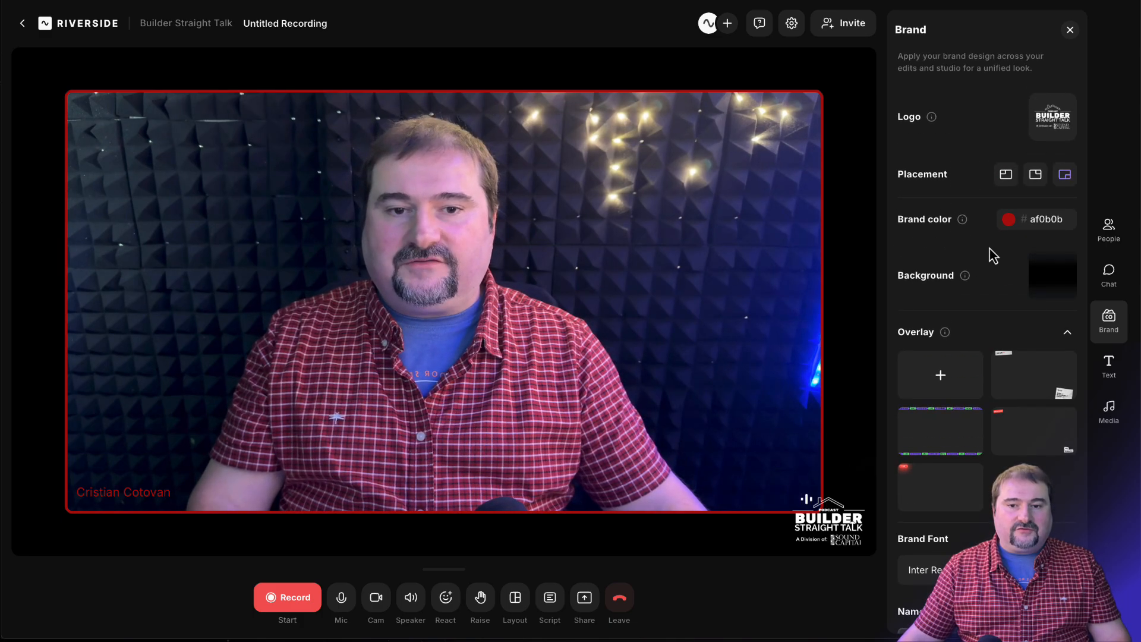
pyautogui.click(1006, 176)
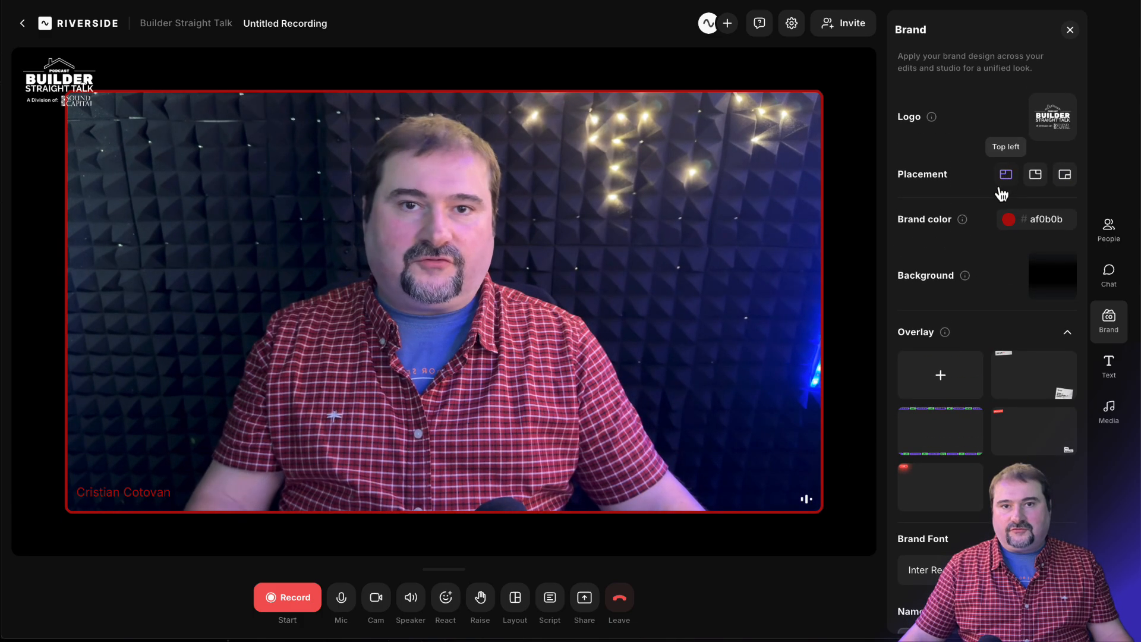